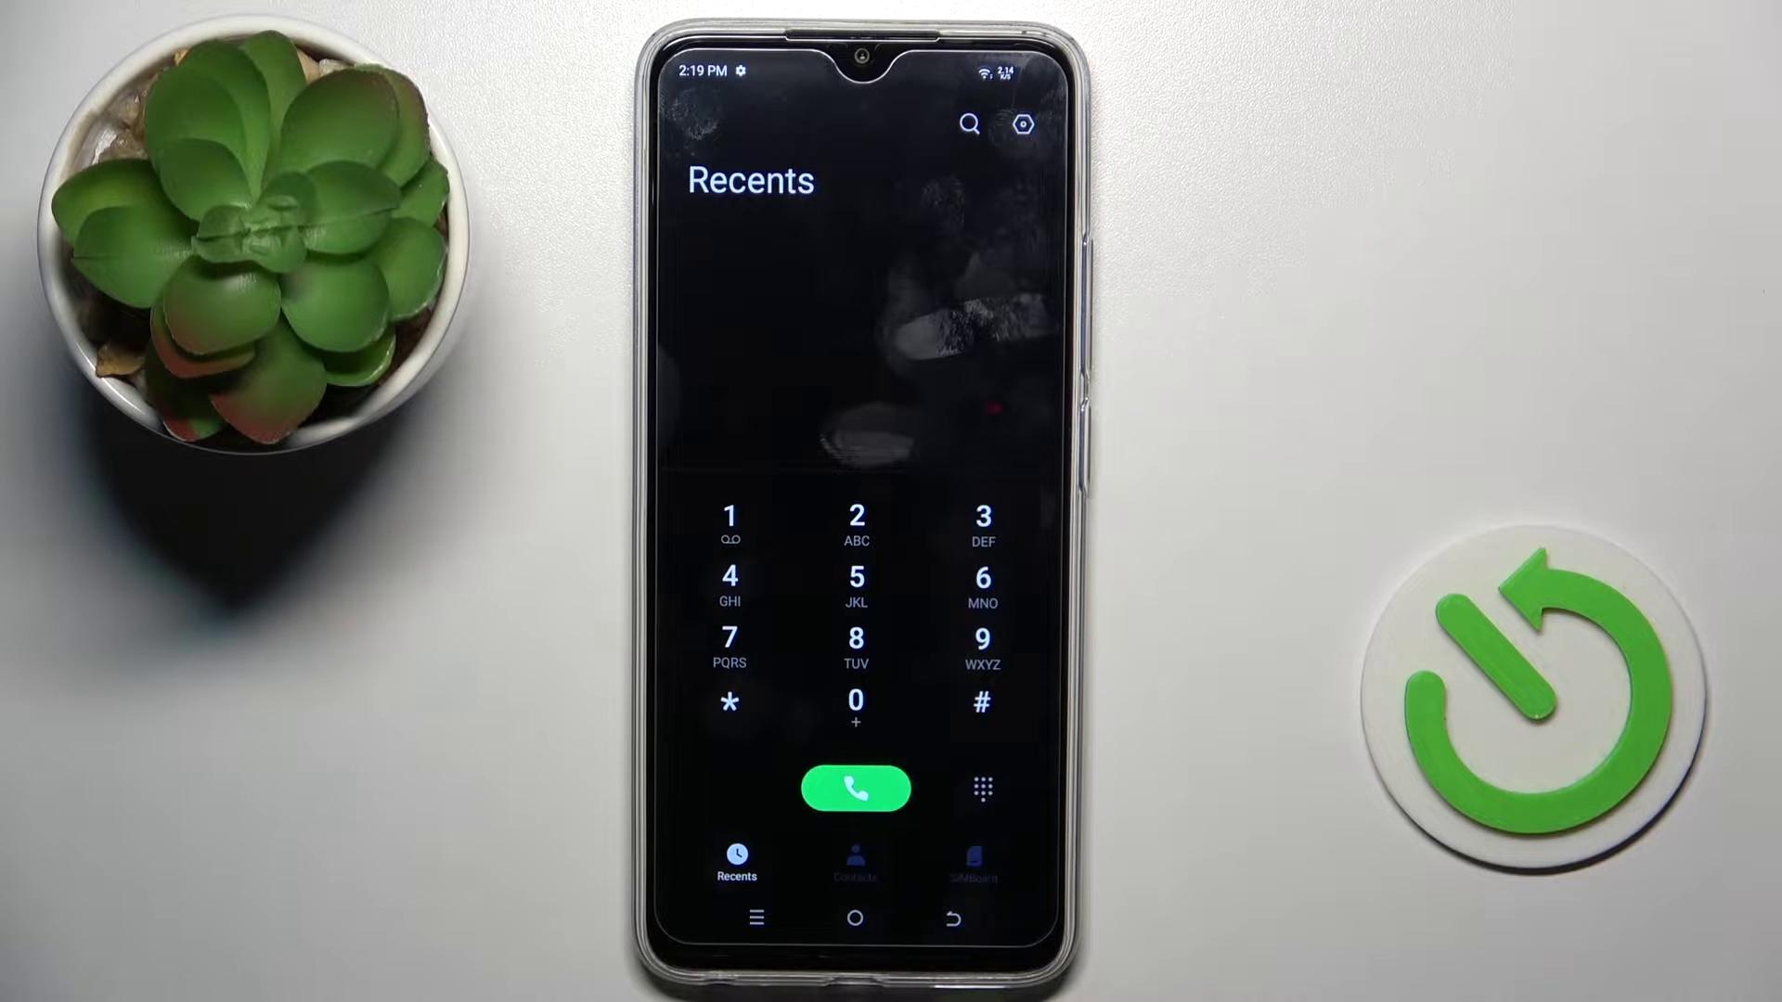
Dial *#*#4636#*#* on the keypad to launch the hidden Testing menu's Phone info screen
click(728, 702)
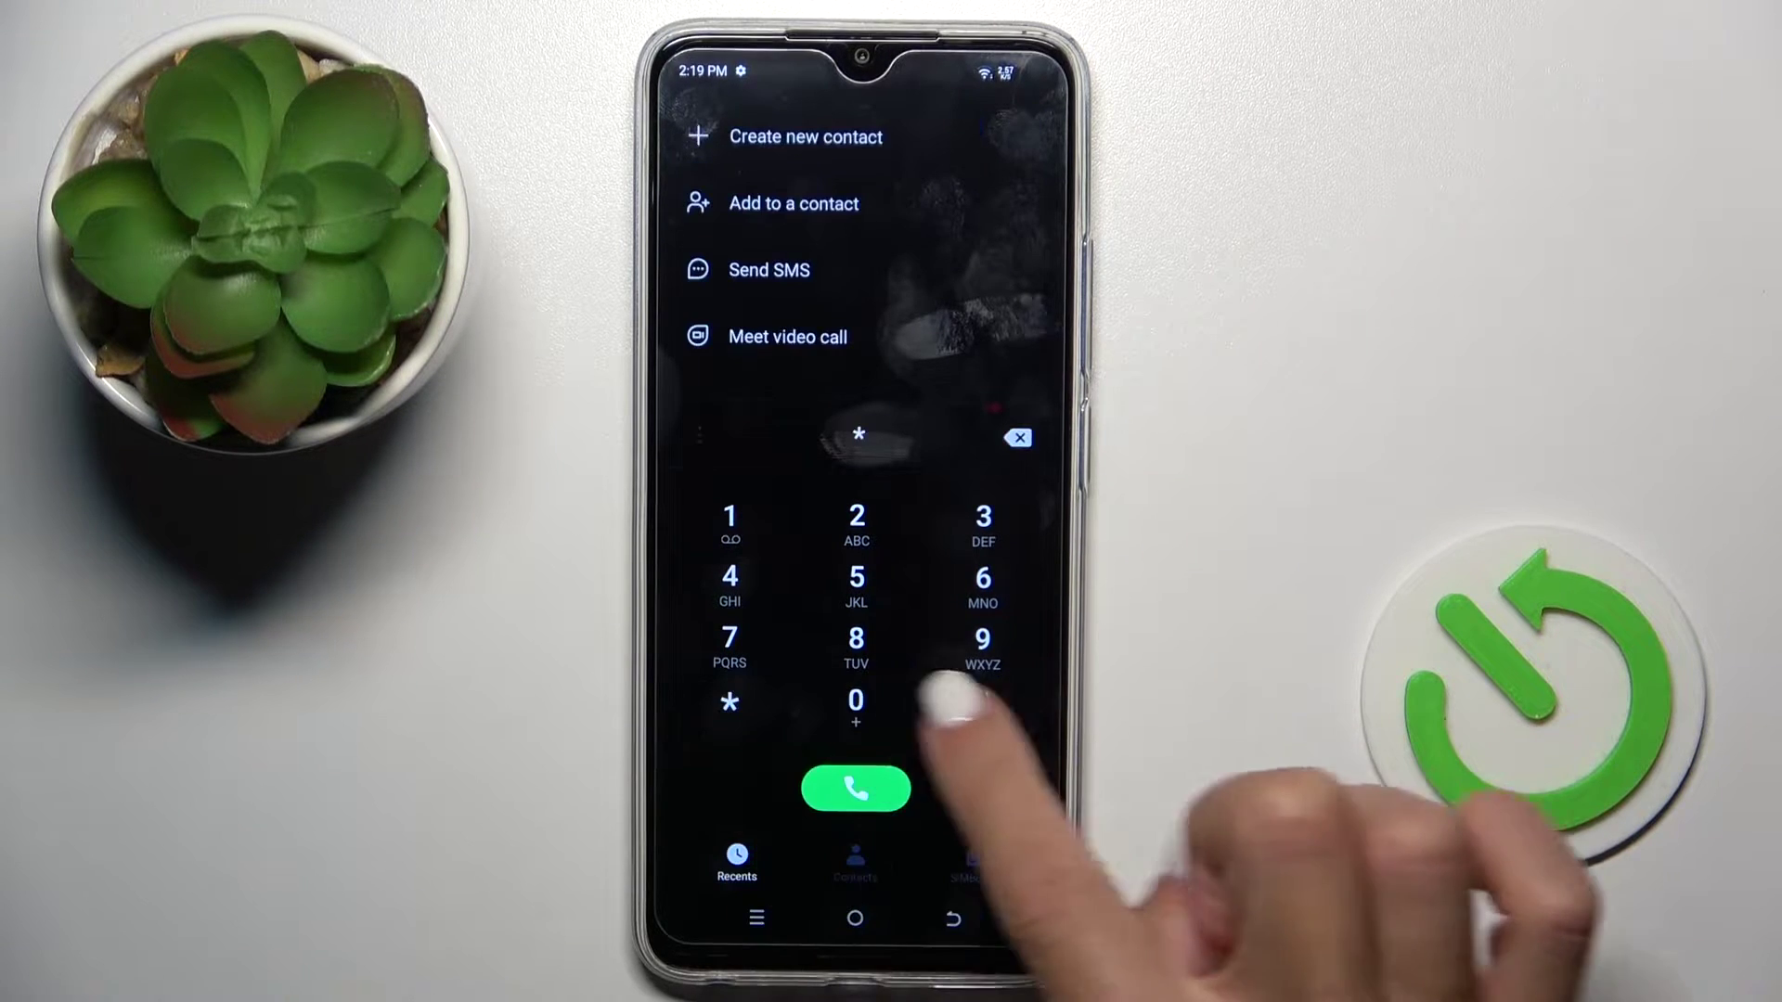
click(981, 702)
click(728, 701)
click(982, 702)
click(728, 577)
click(982, 577)
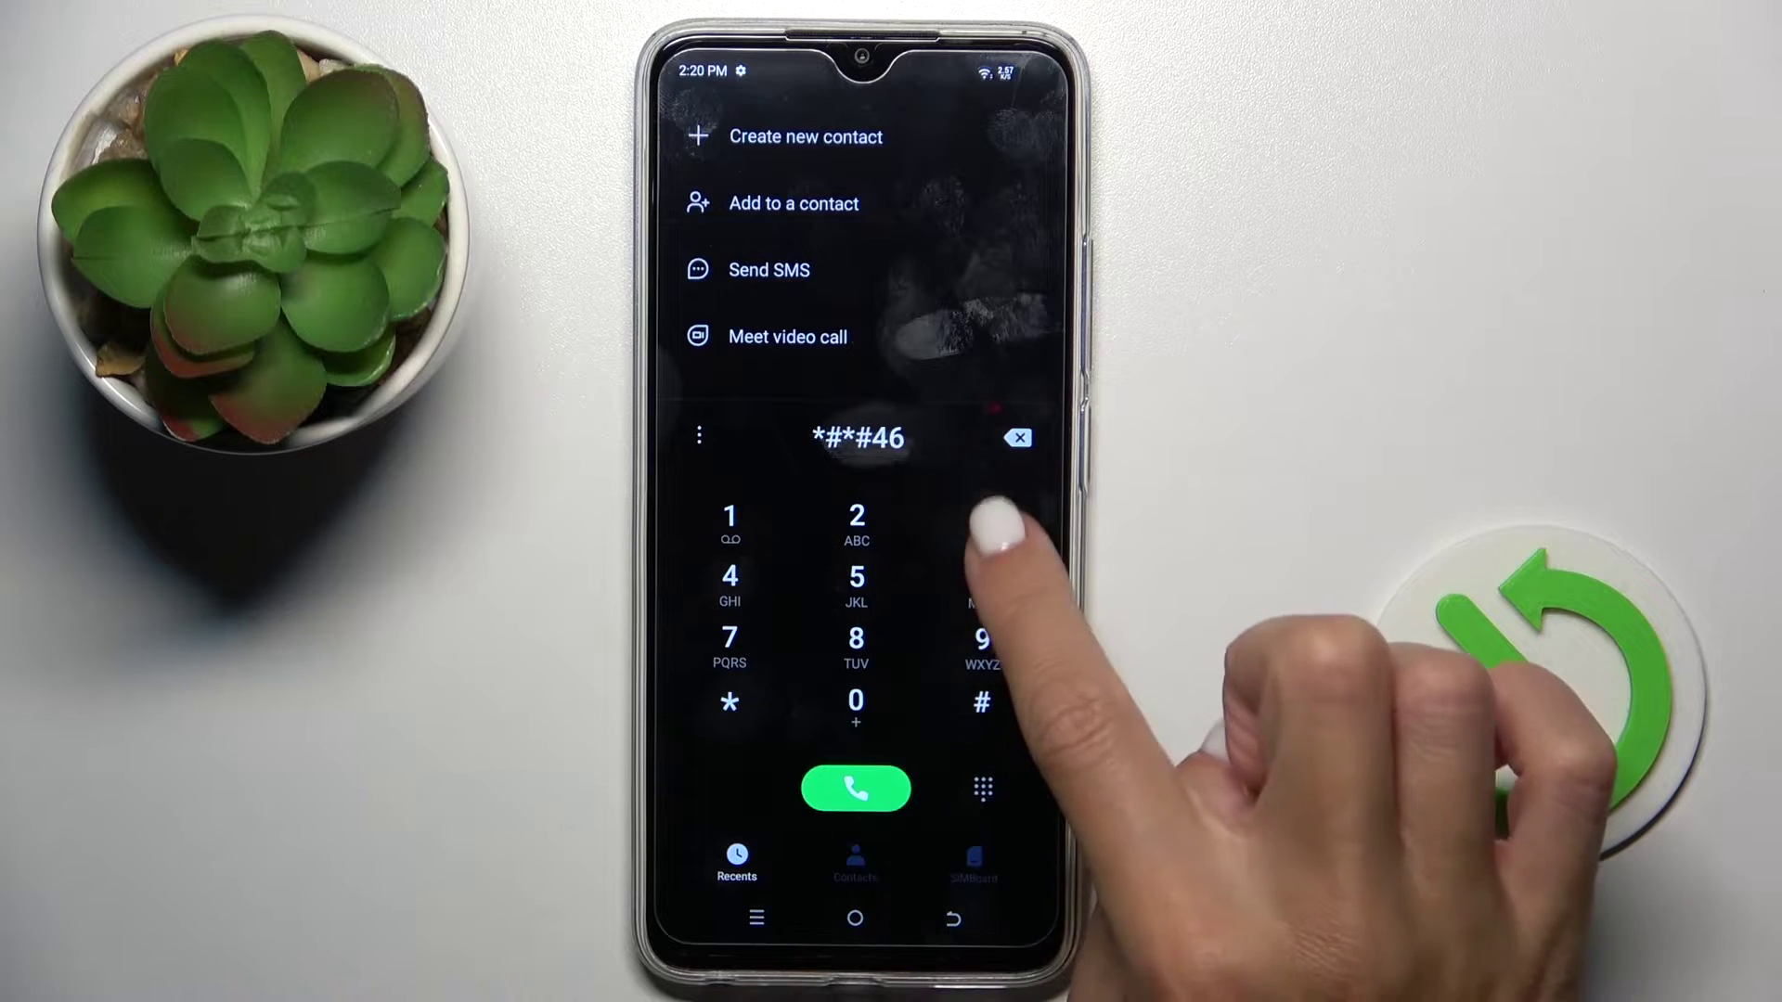
click(981, 516)
click(982, 577)
click(981, 701)
click(729, 703)
click(982, 702)
click(729, 702)
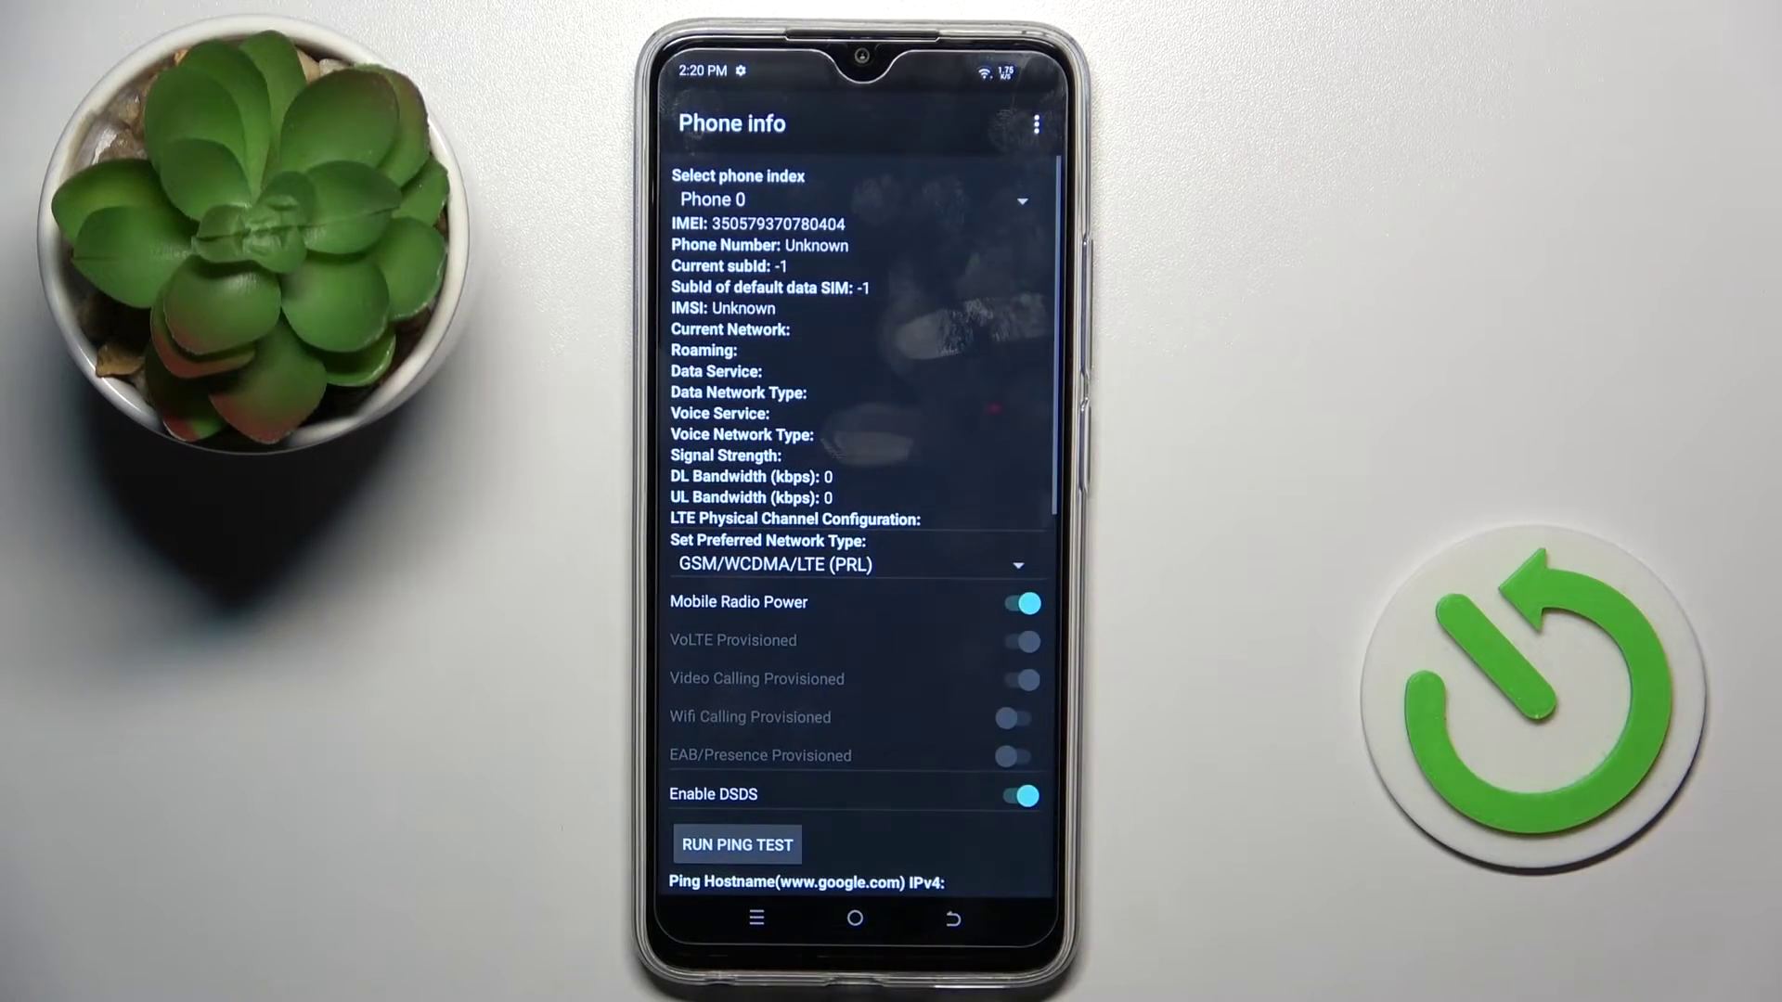
scroll(858, 488, down, 10)
scroll(975, 460, up, 10)
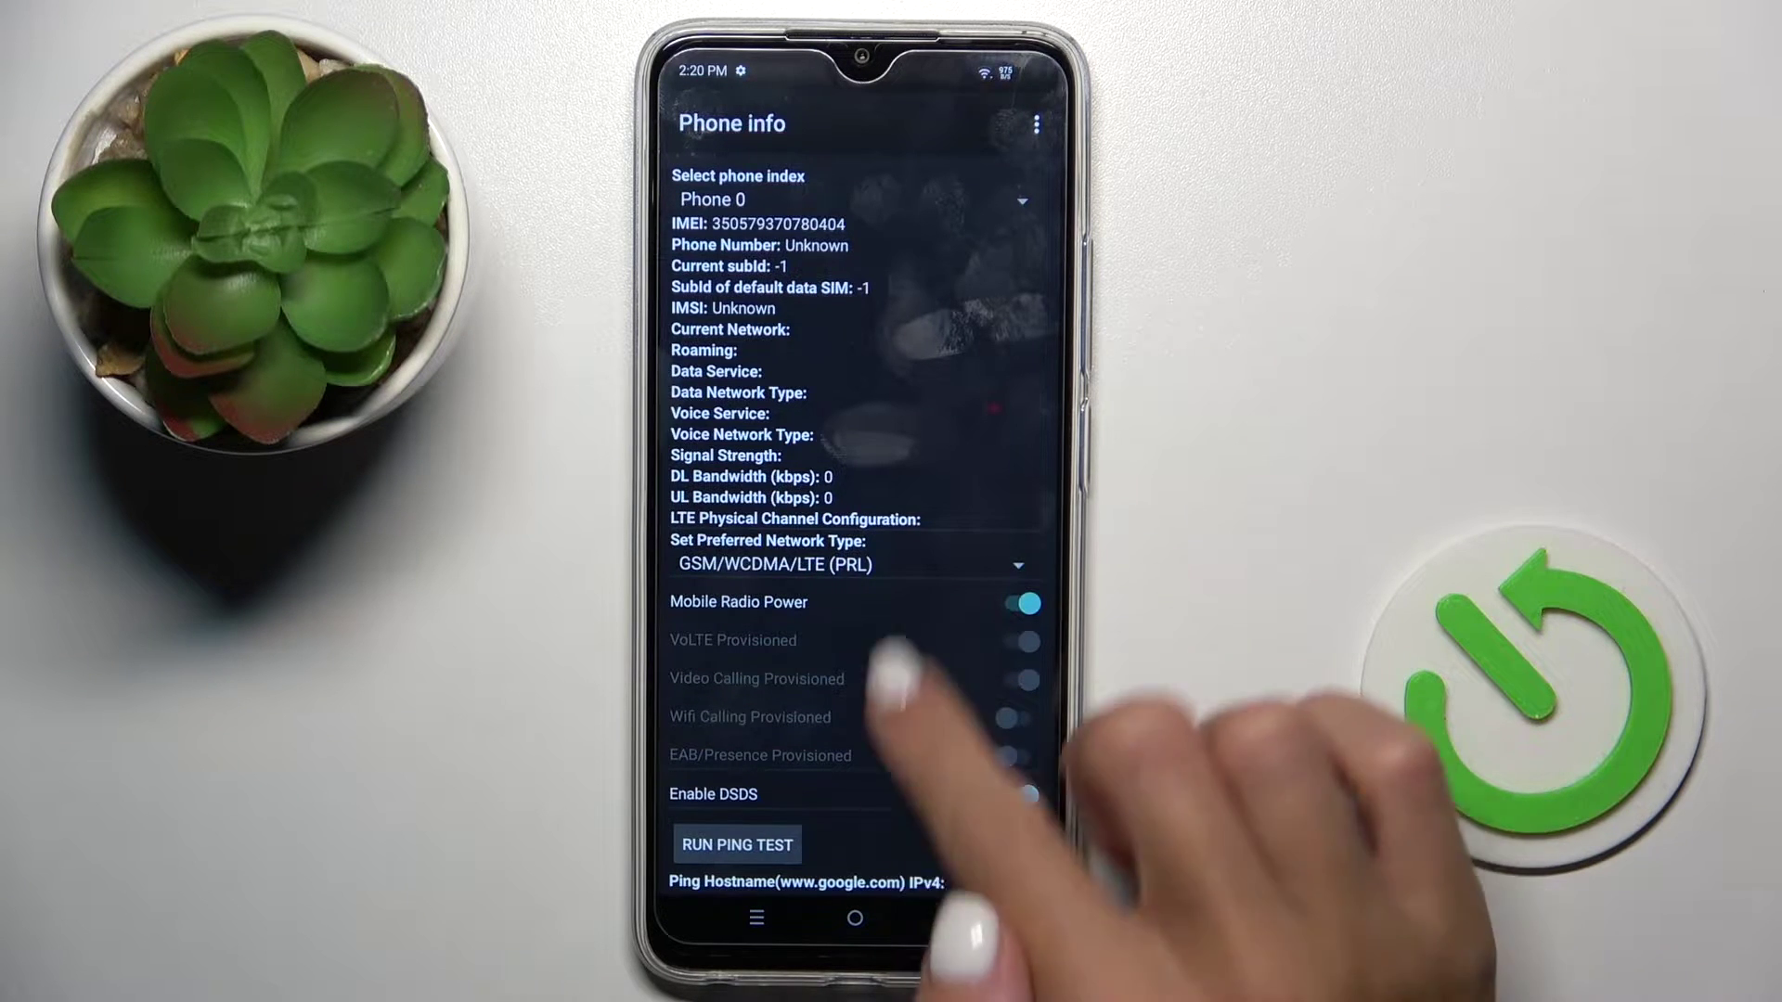
scroll(920, 612, down, 4)
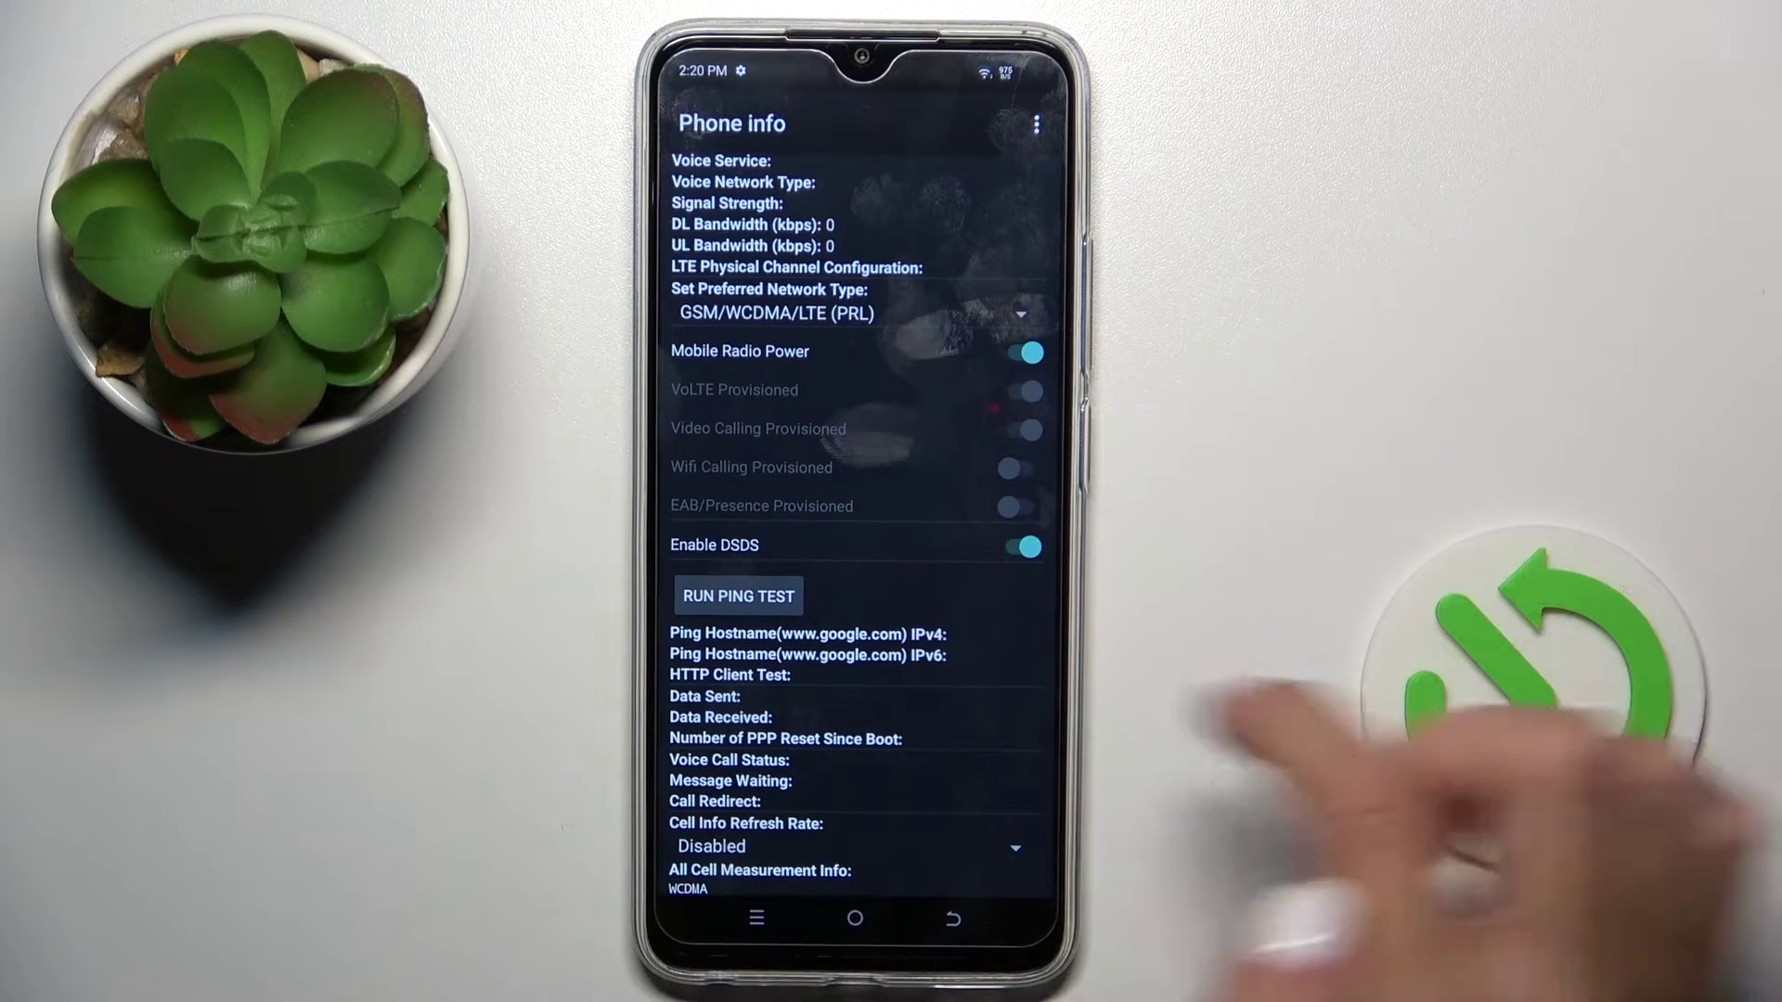
Run the ping test in Phone info to get IPv4, IPv6 and HTTP results
click(751, 594)
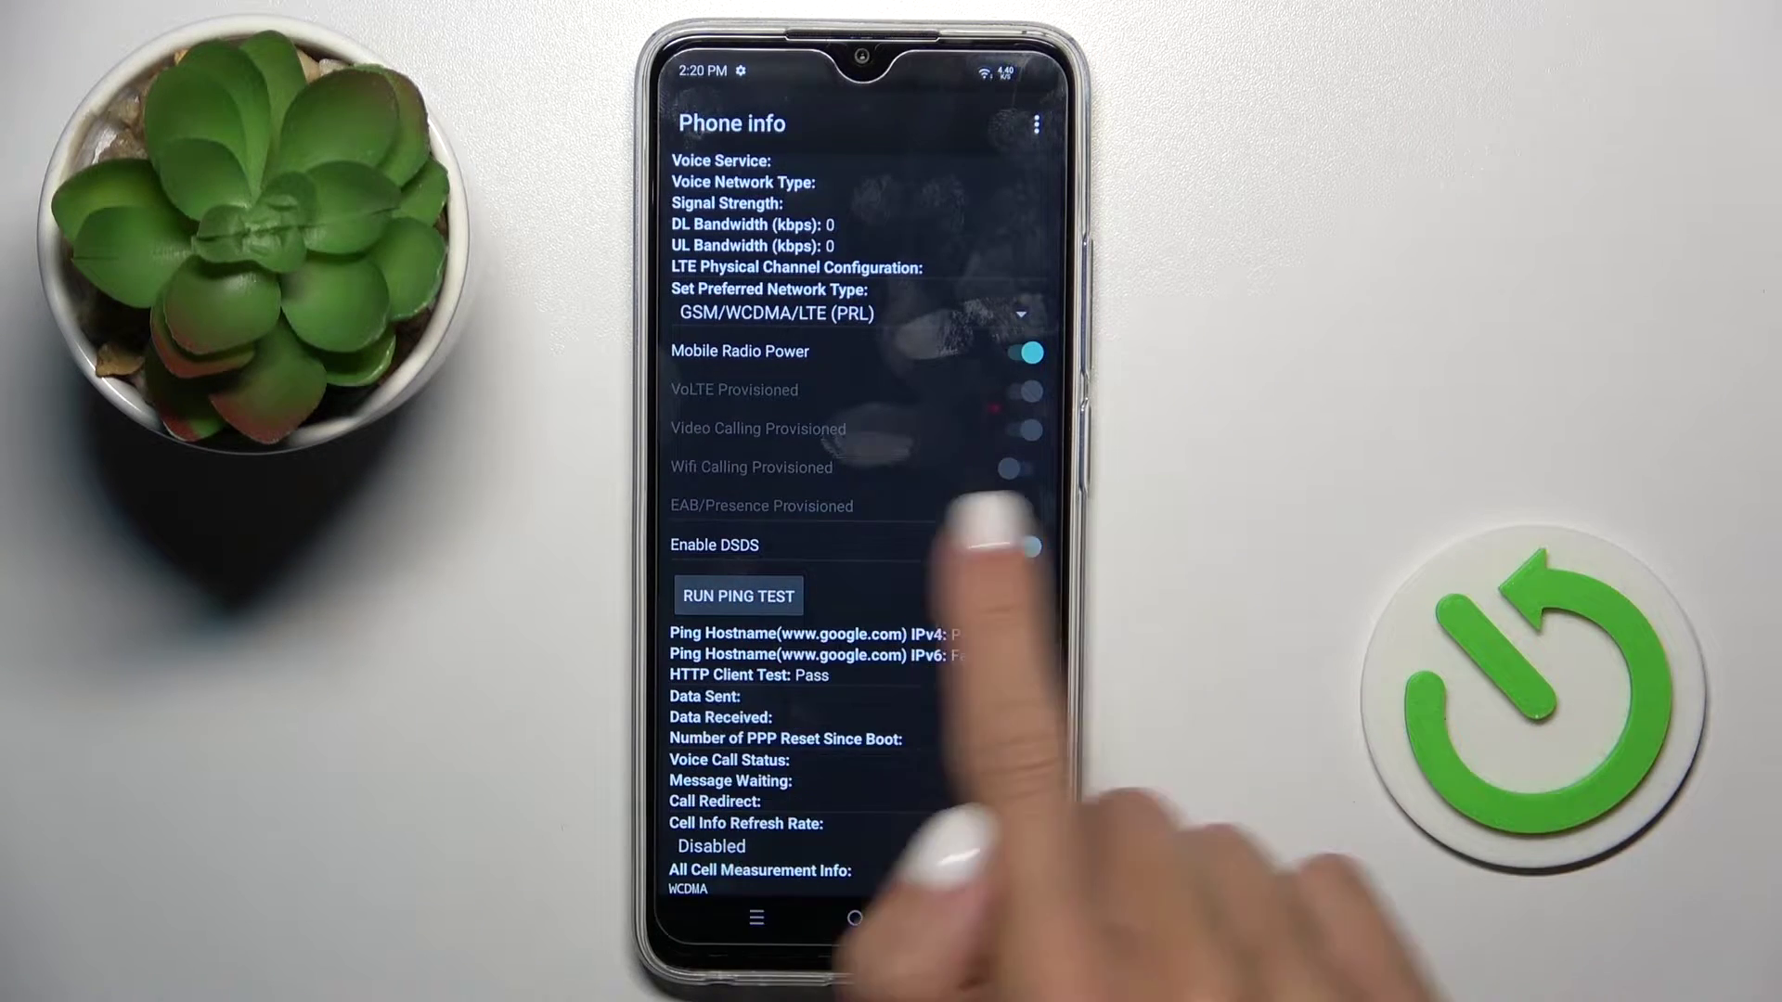
scroll(863, 696, down, 5)
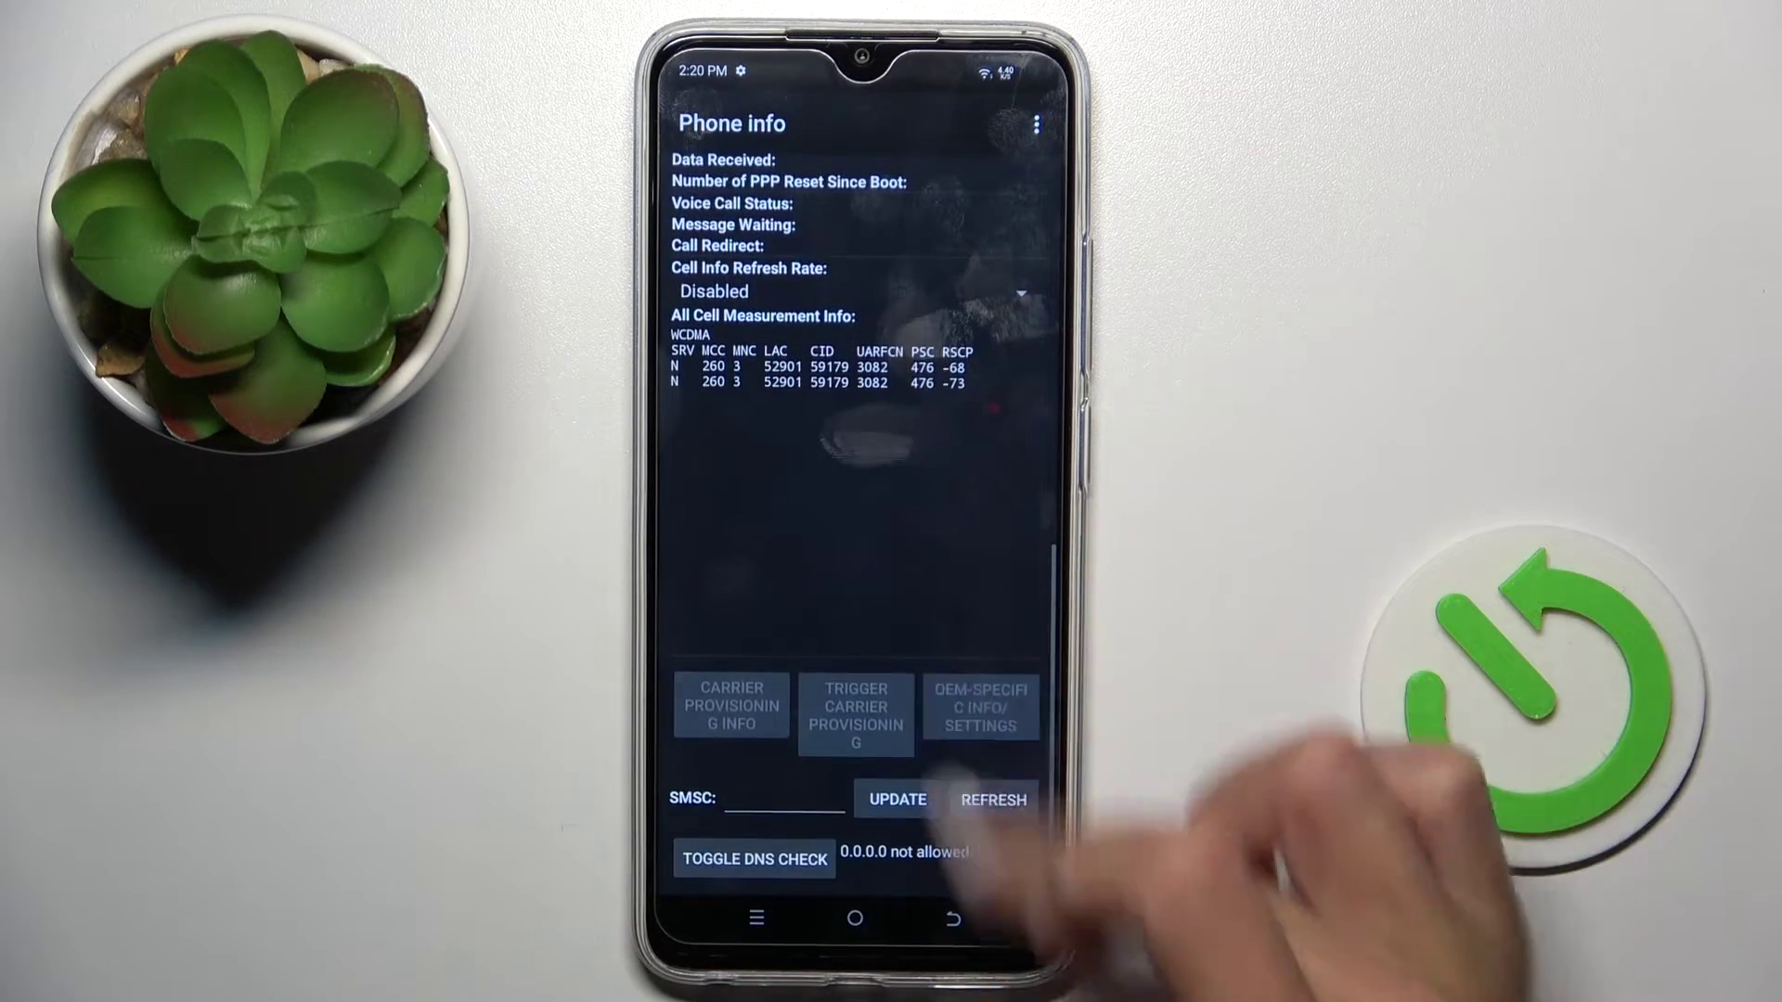
scroll(864, 557, up, 10)
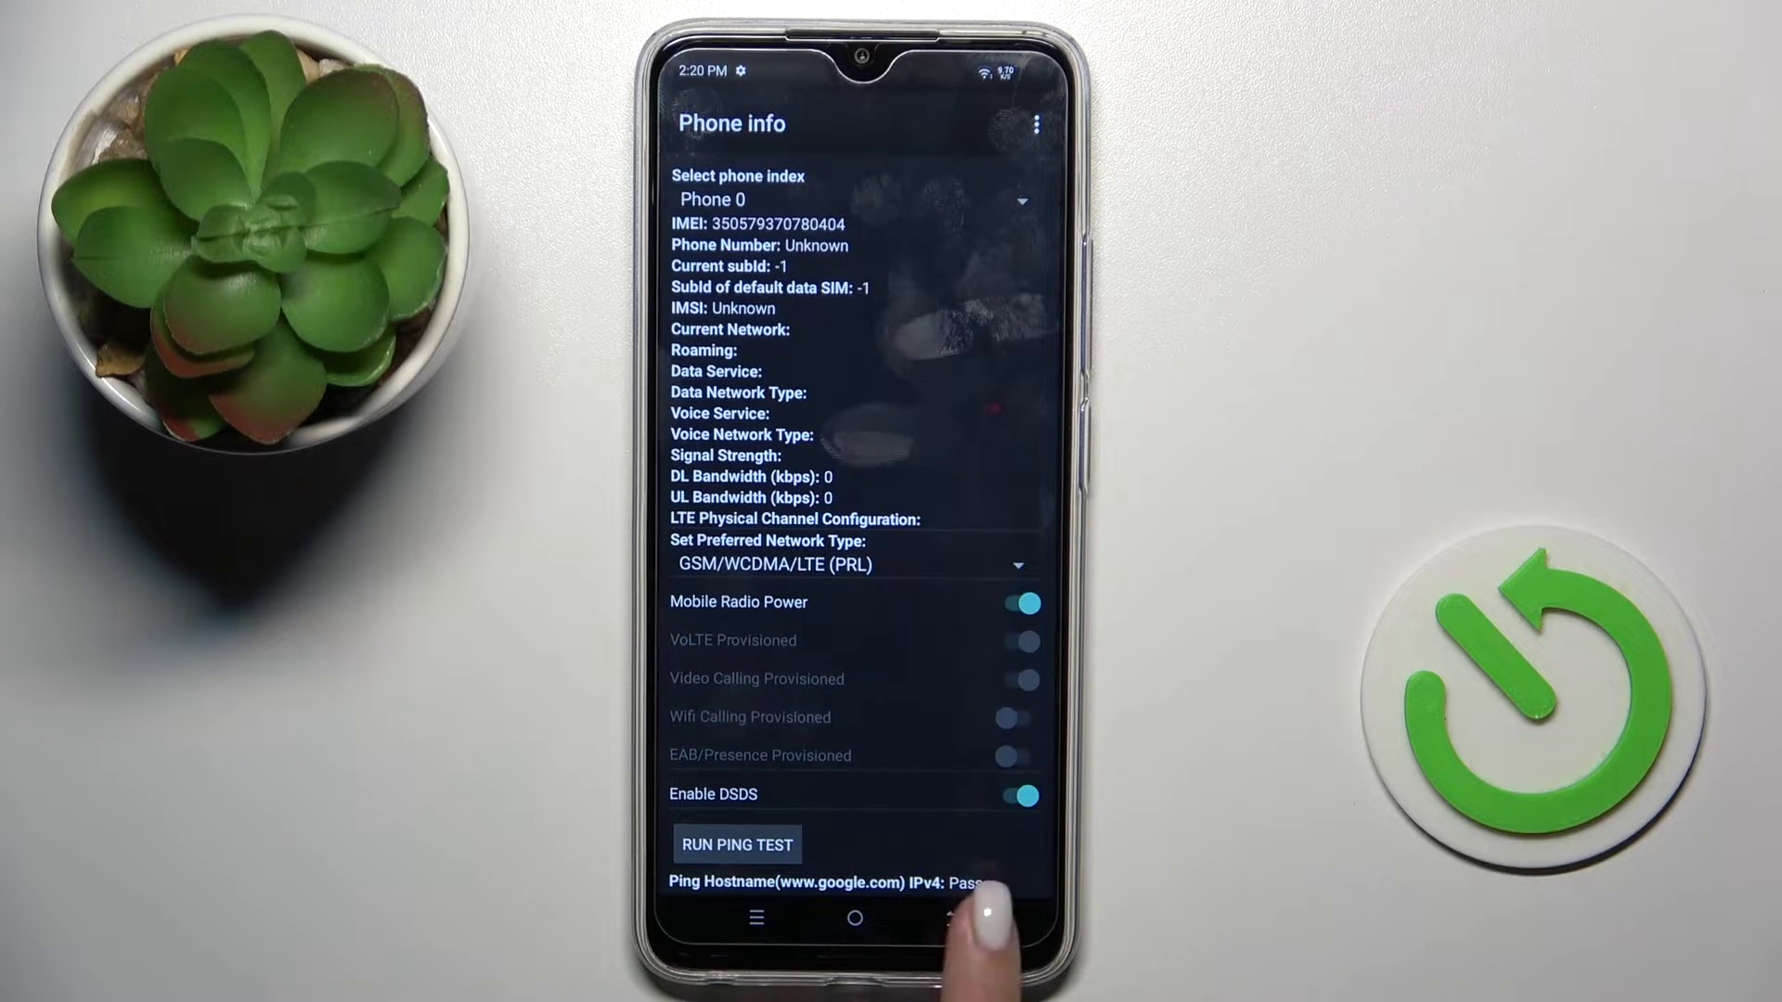
Back out of Phone info, review Usage statistics, then return to the Testing list
click(953, 918)
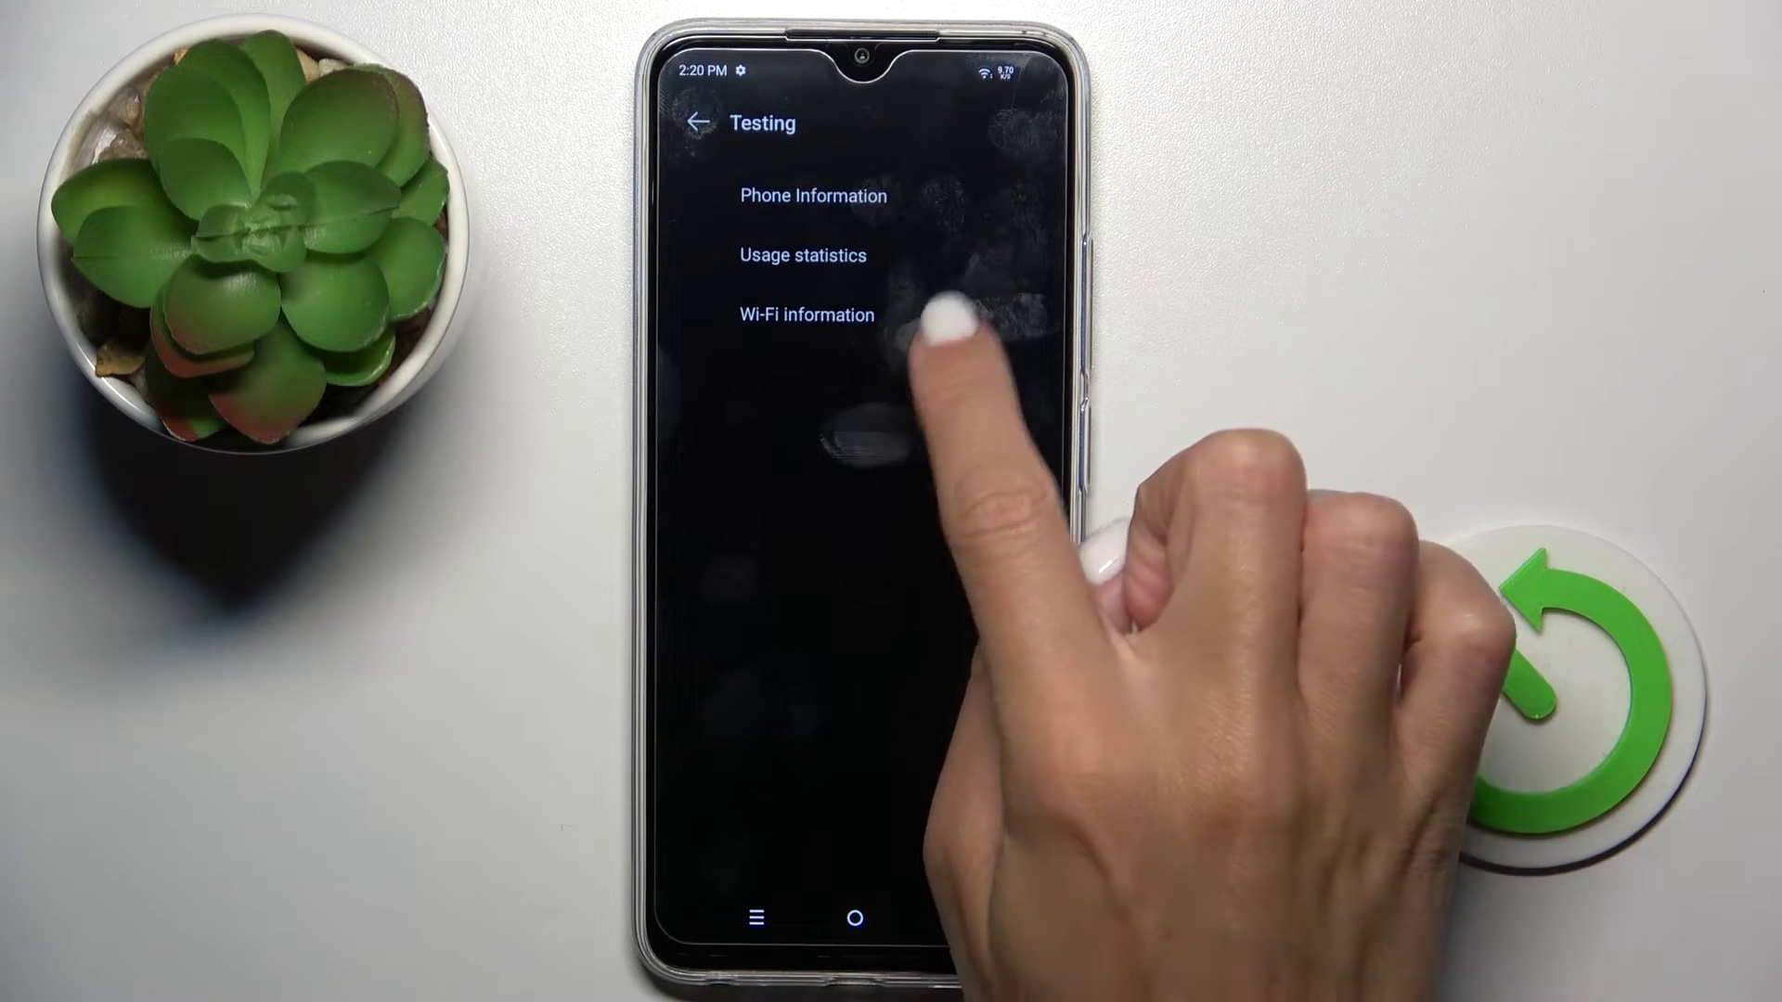
click(803, 255)
scroll(857, 558, down, 5)
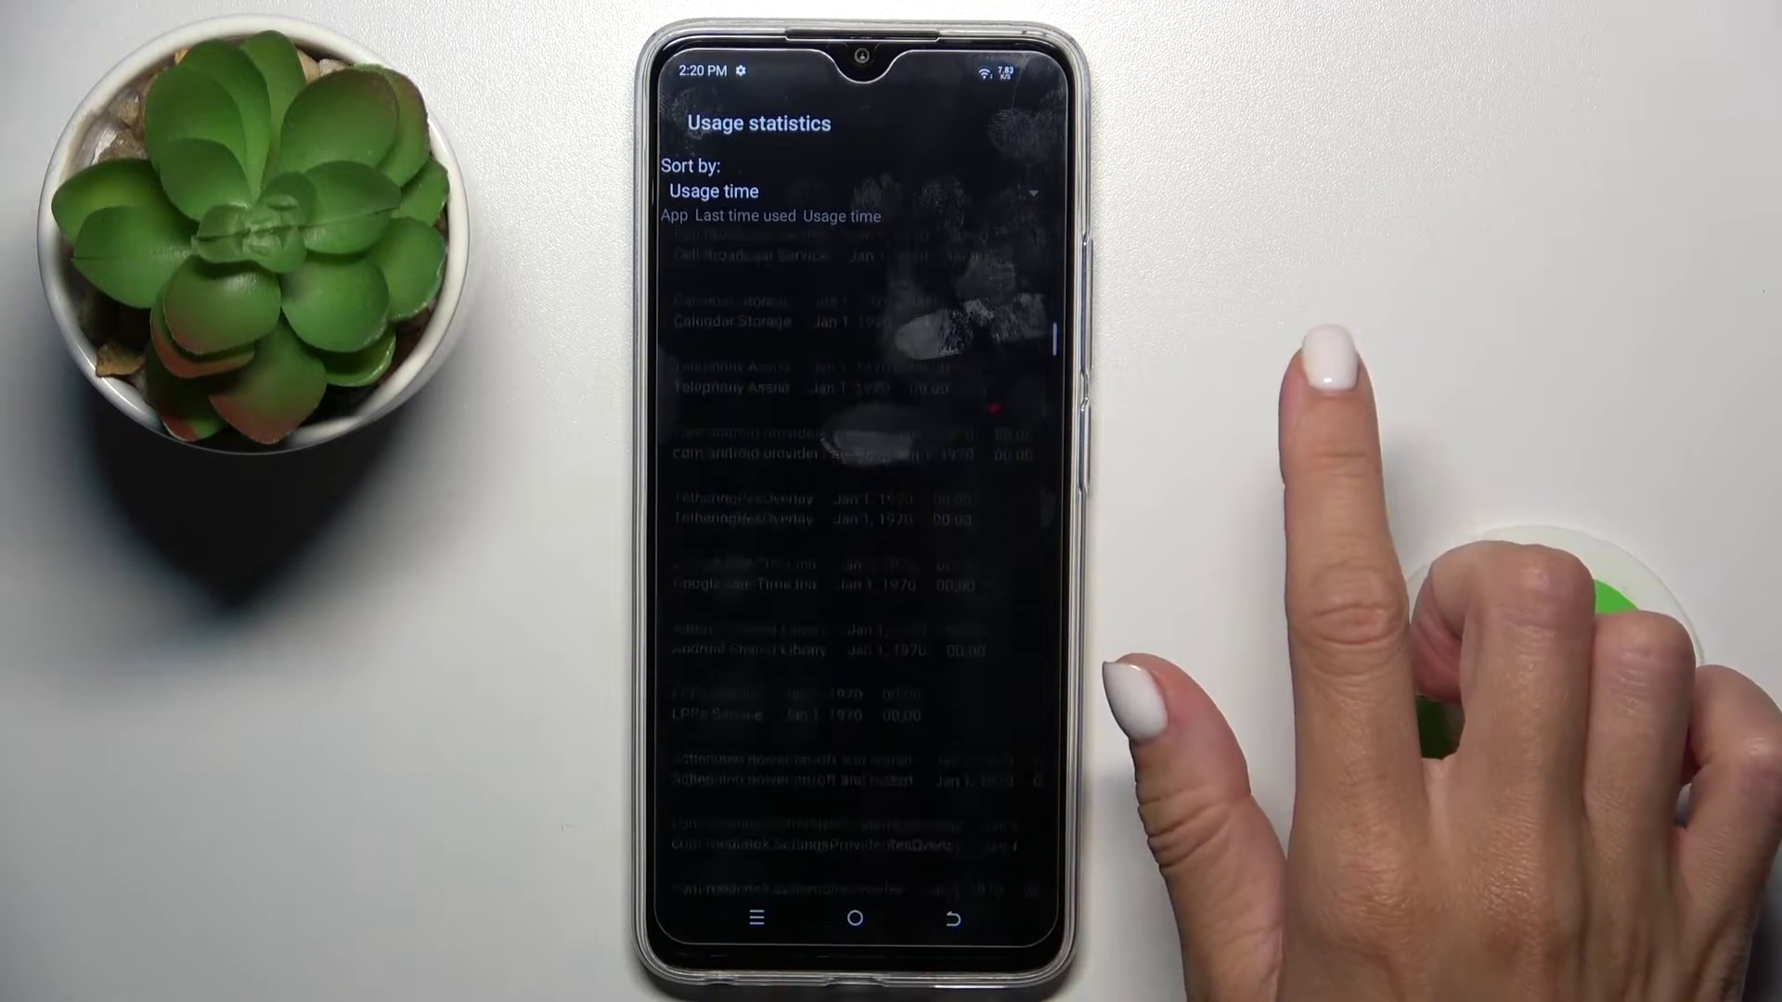
scroll(933, 613, up, 10)
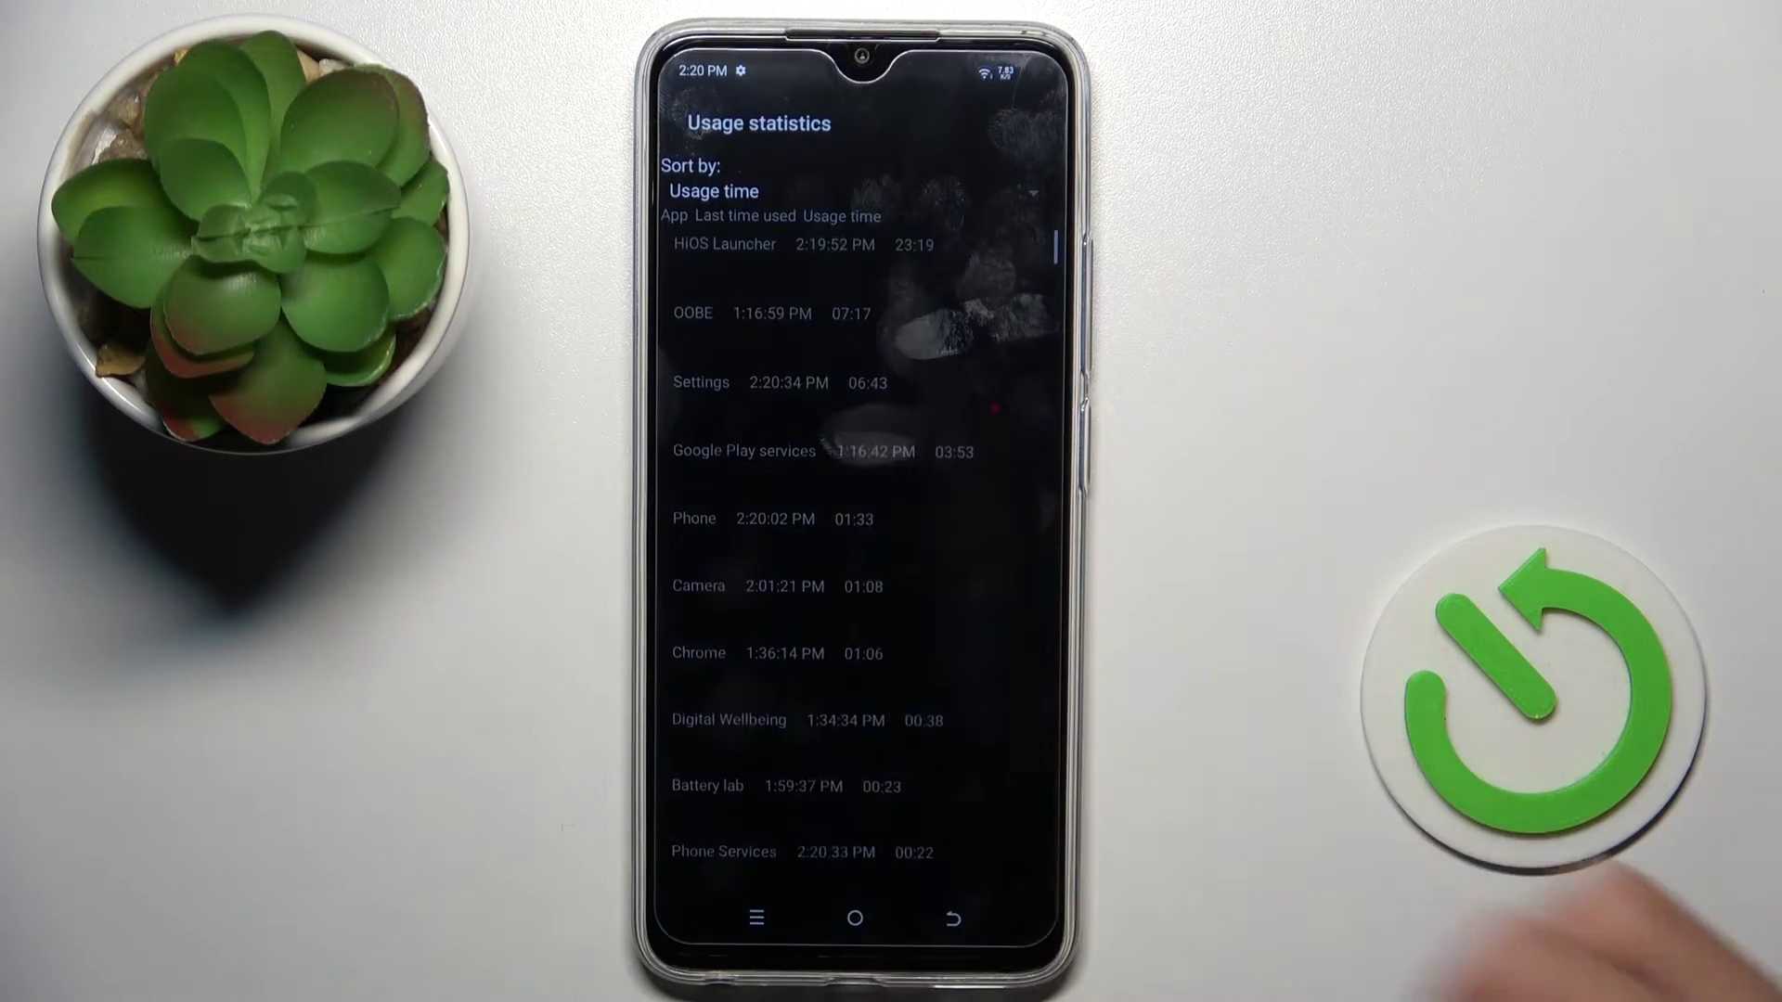
click(953, 919)
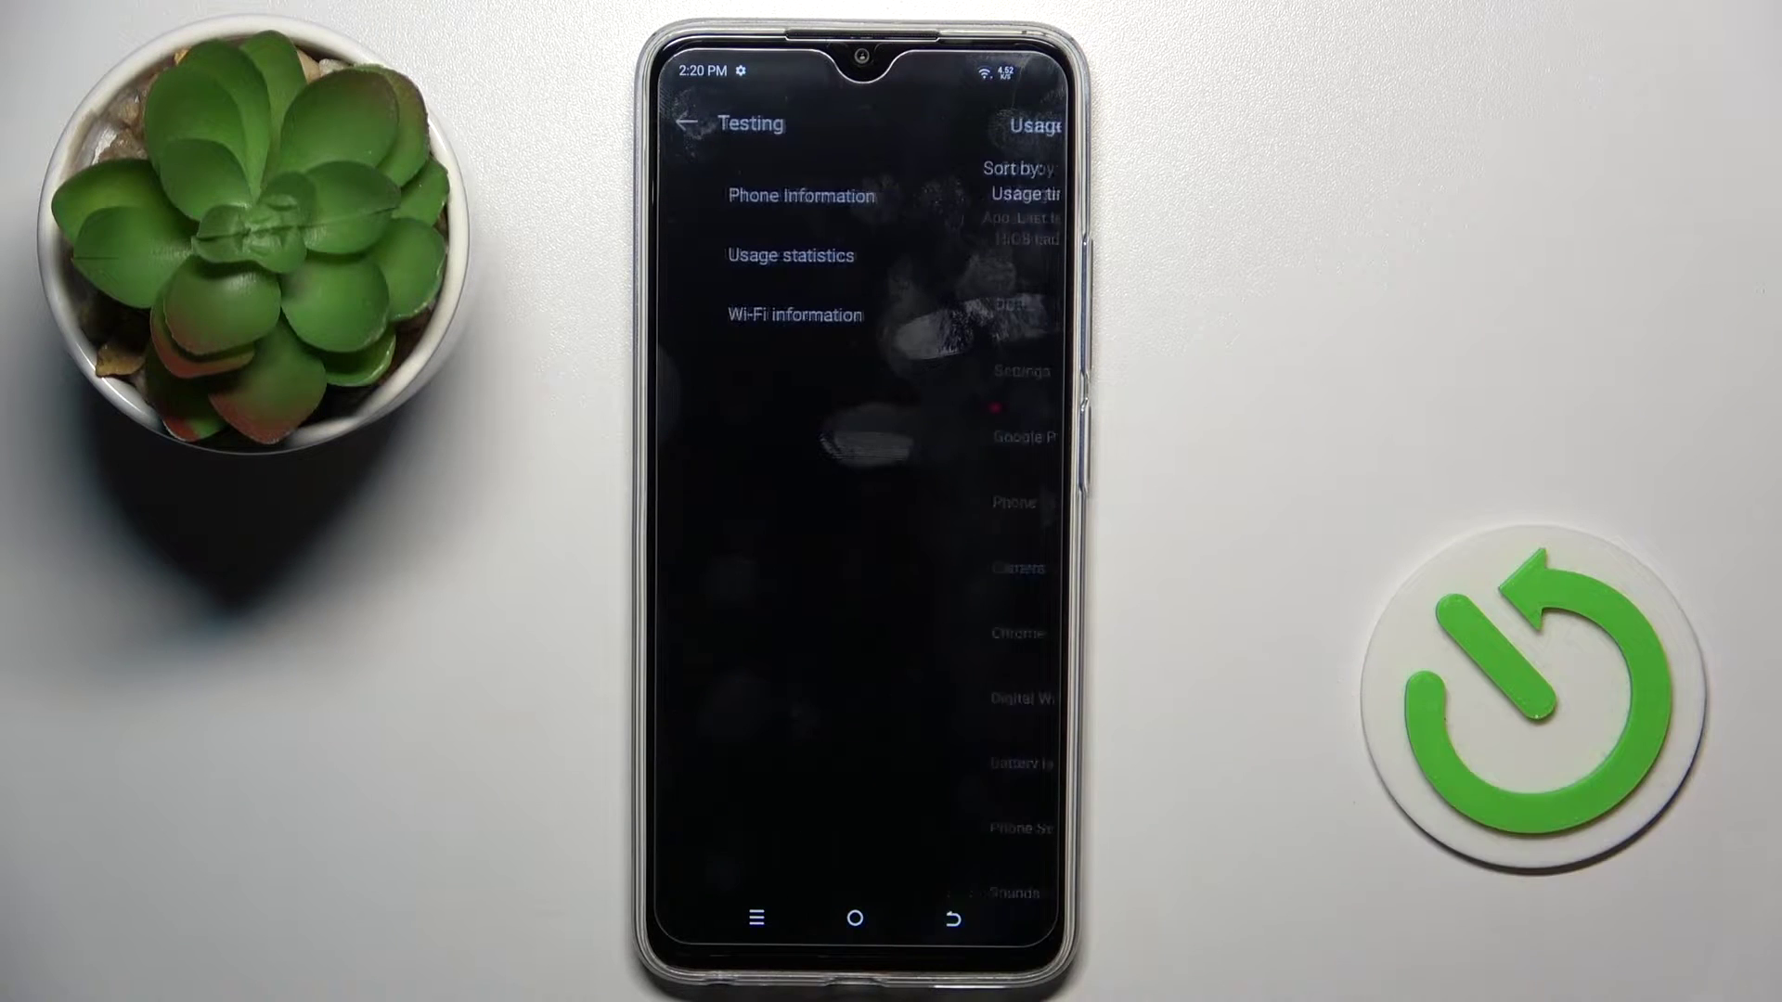
View the Wi-Fi API commands under Wi-Fi information, then return to the Wi-Fi Information list
click(835, 315)
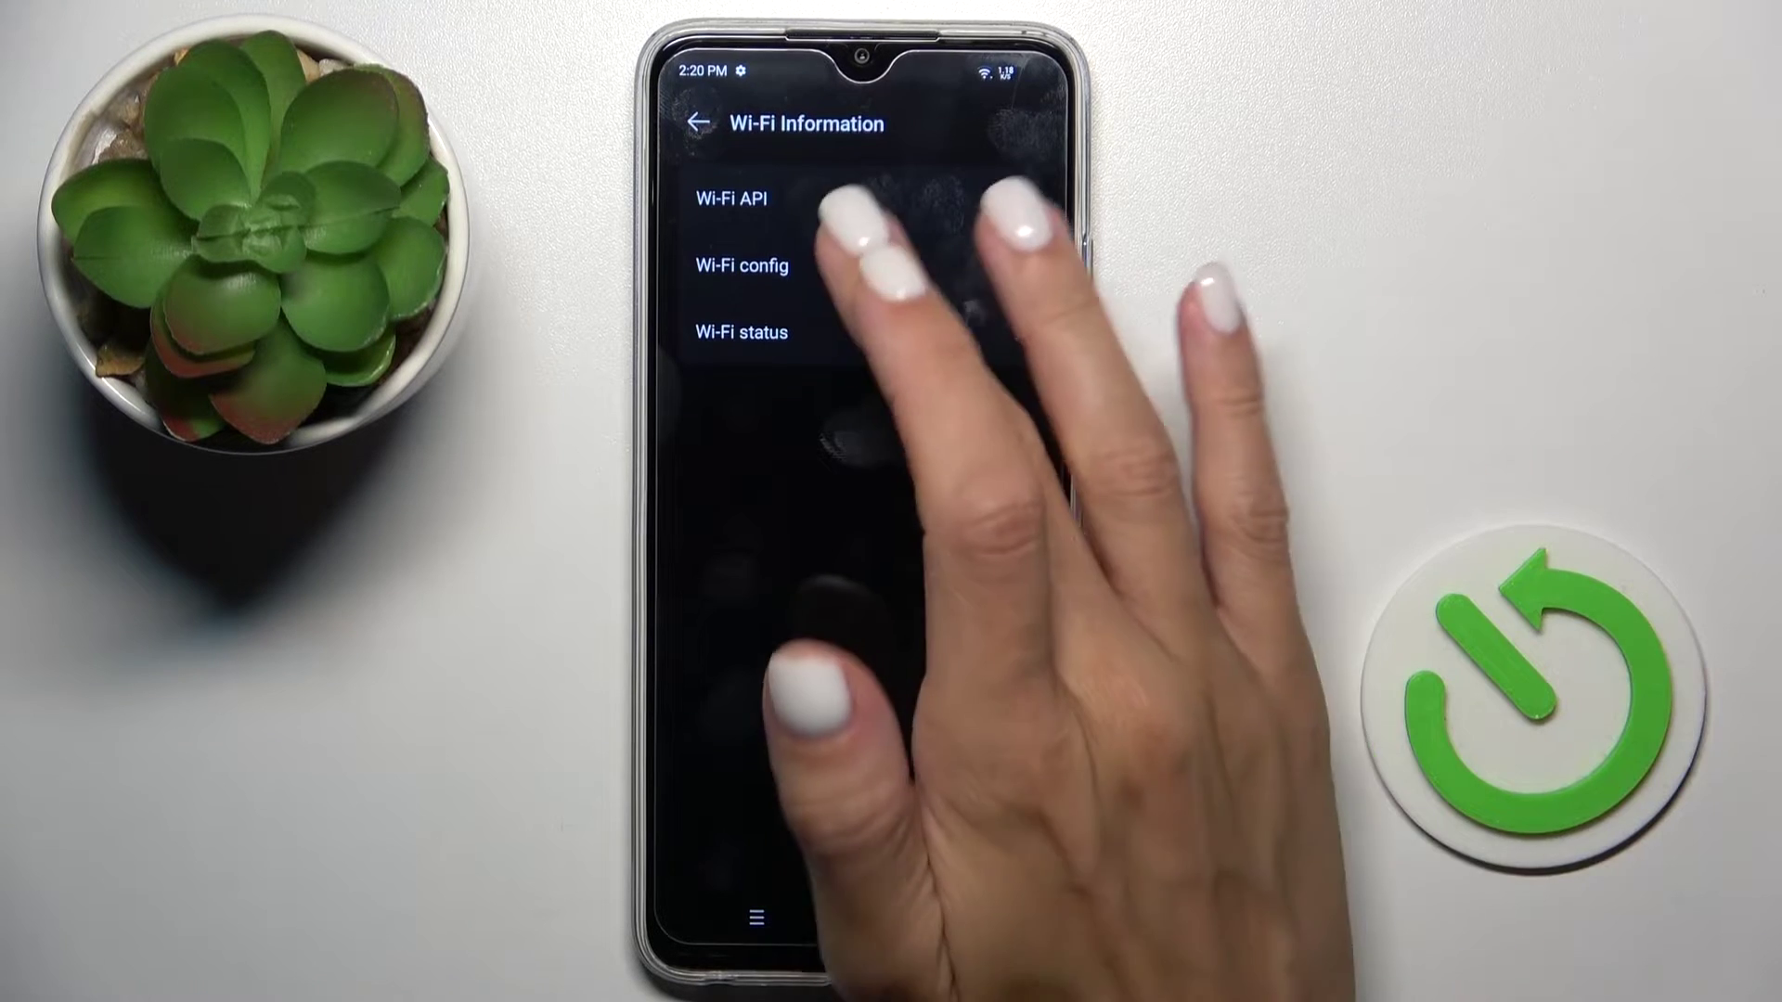
click(849, 203)
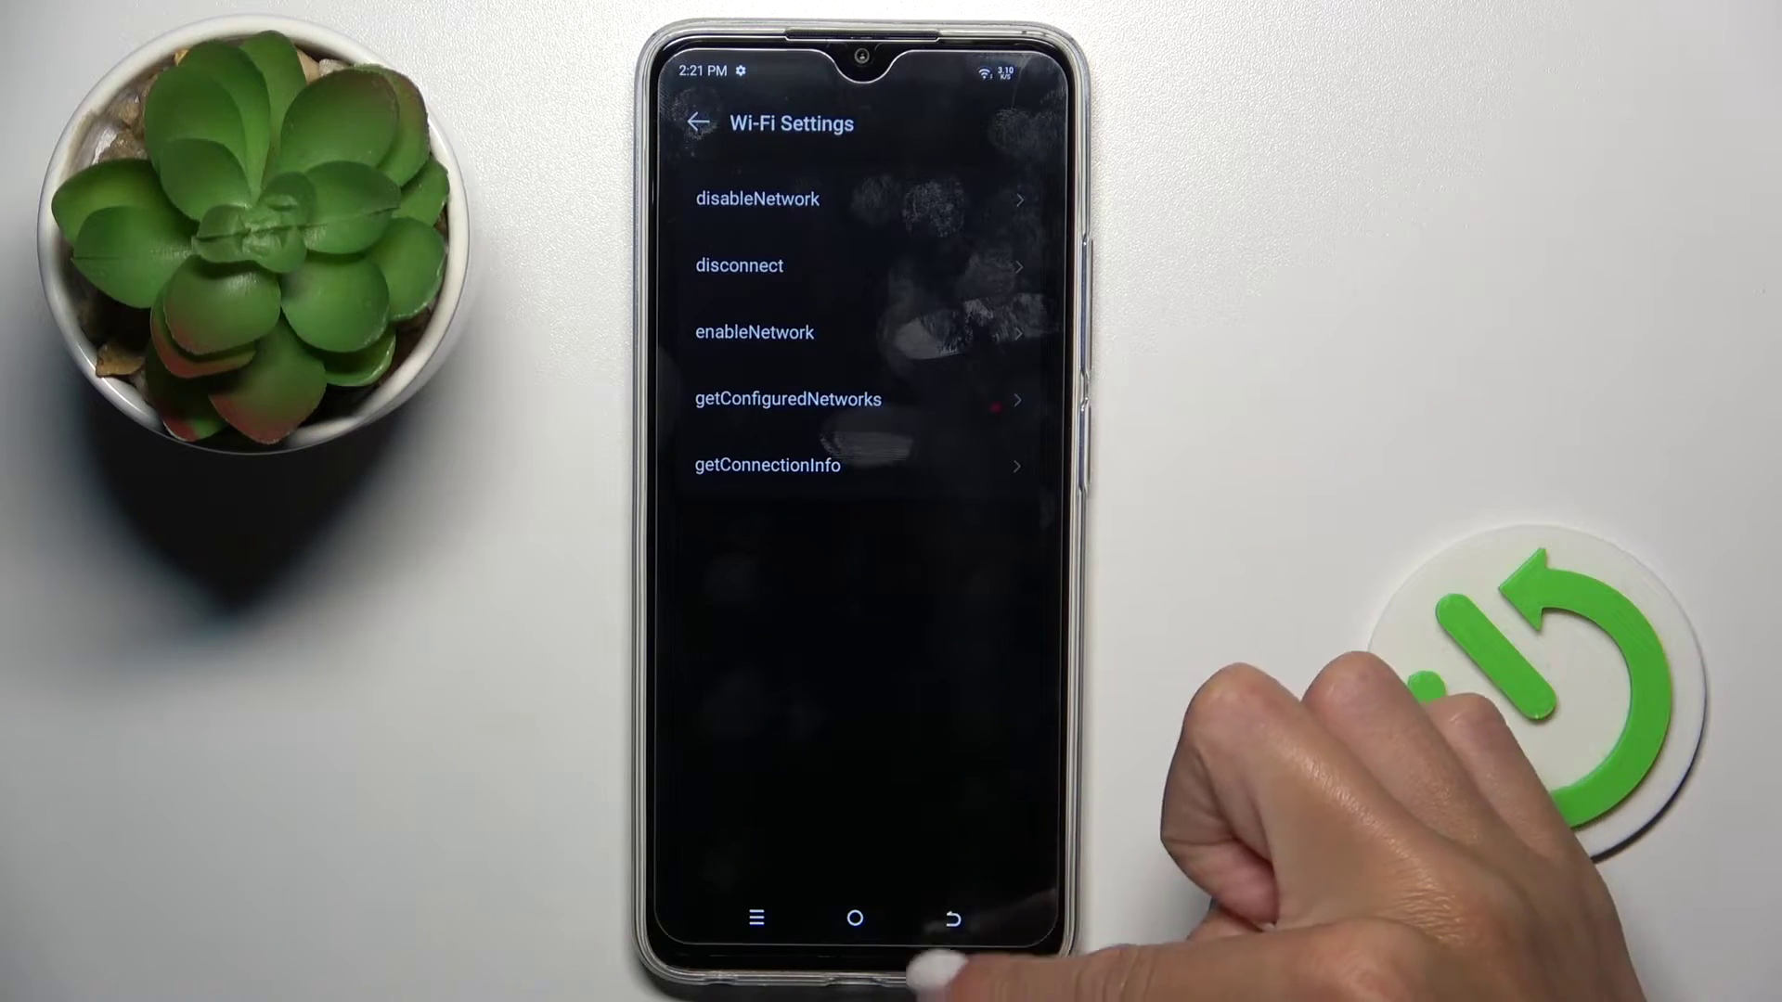
click(952, 918)
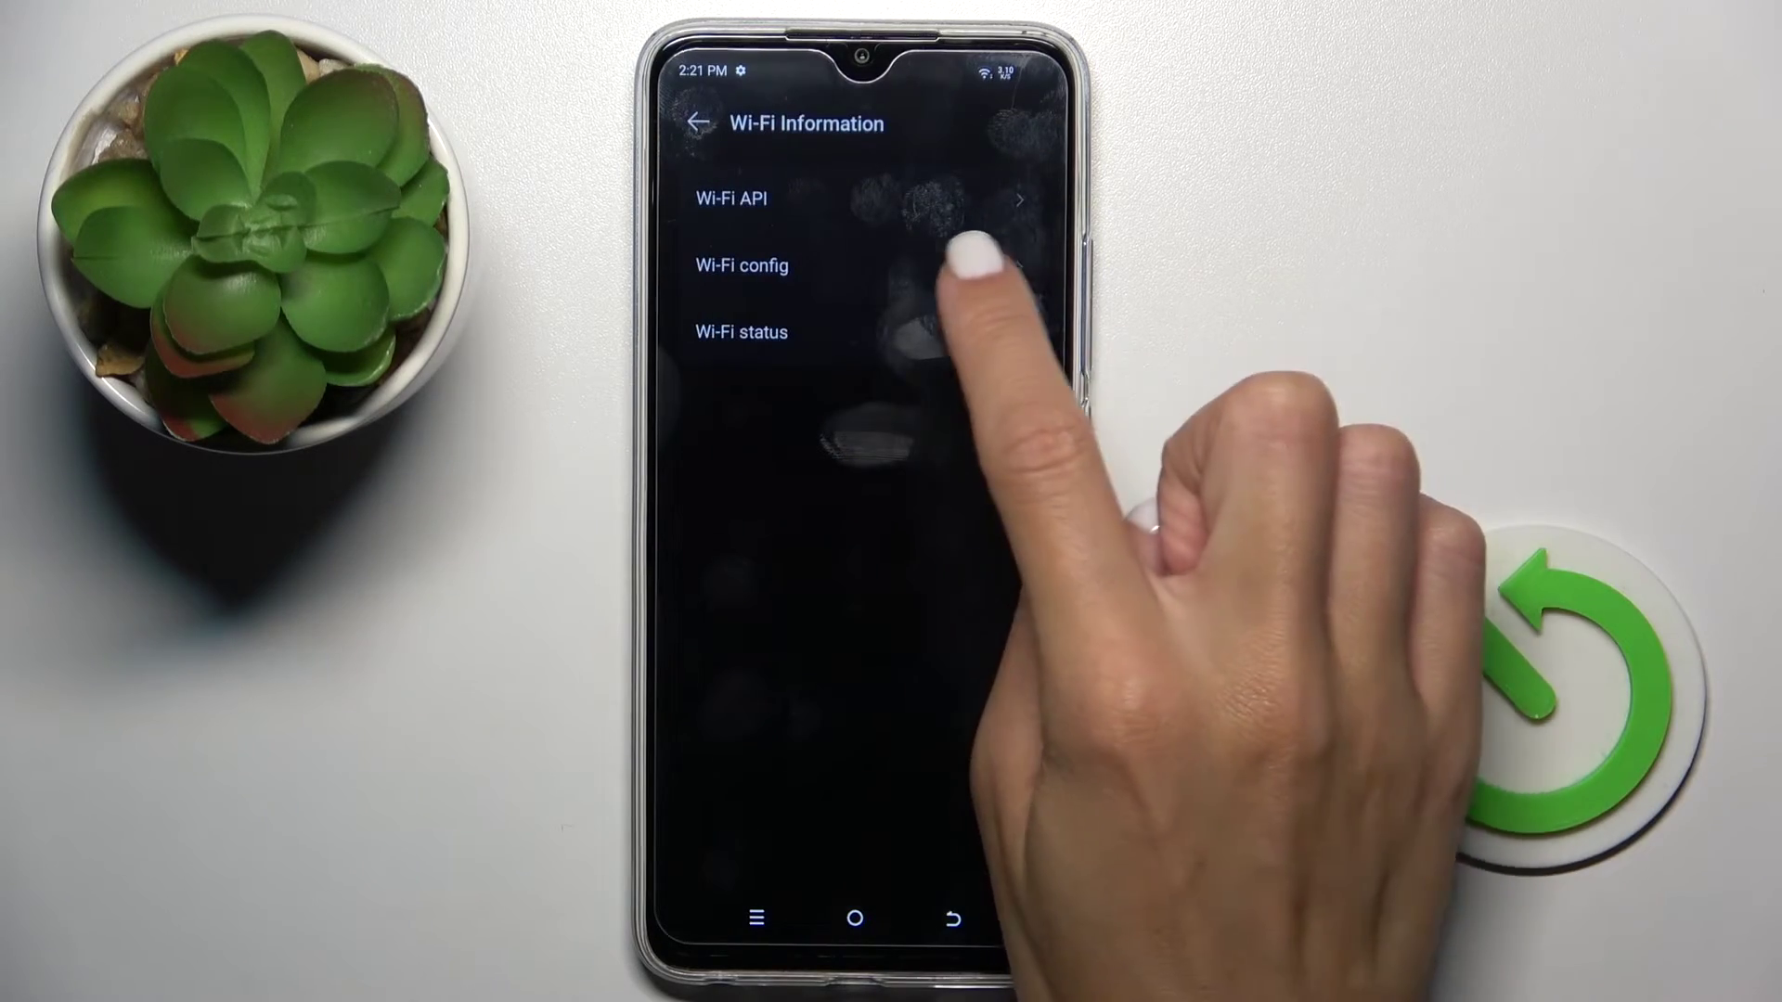
View the configured Wi-Fi network details and return to Wi-Fi Information
click(975, 264)
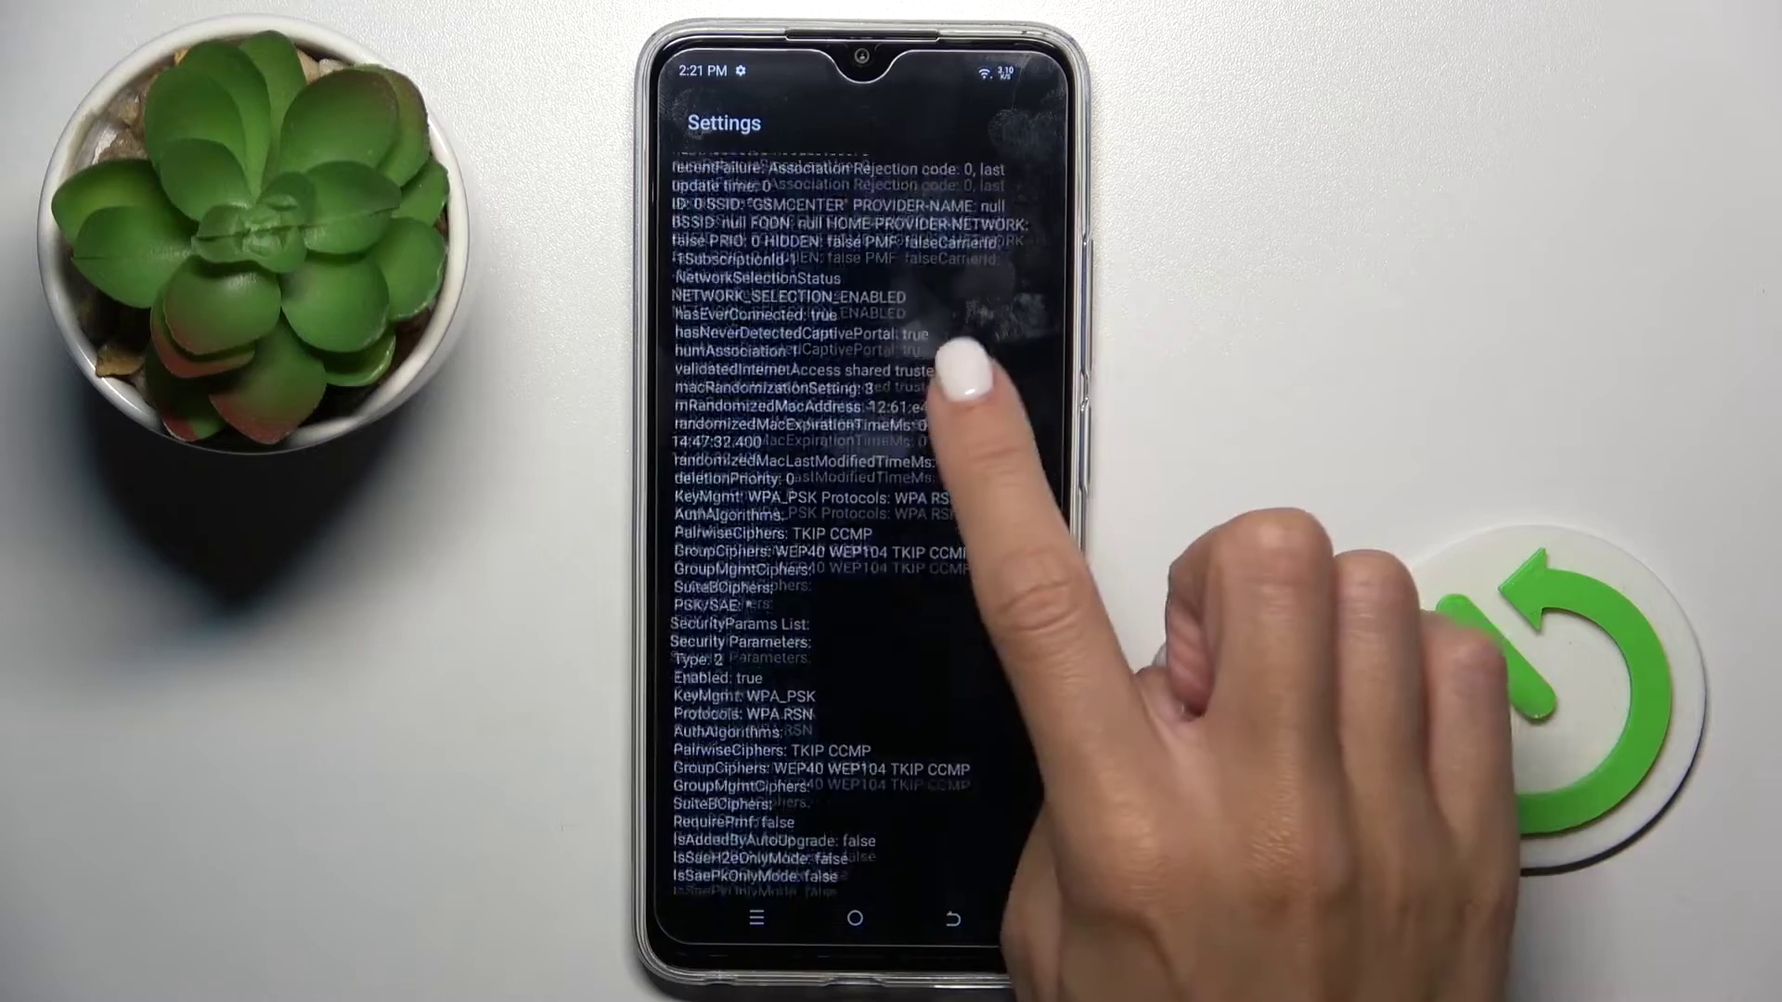
scroll(955, 517, down, 3)
scroll(1074, 516, down, 3)
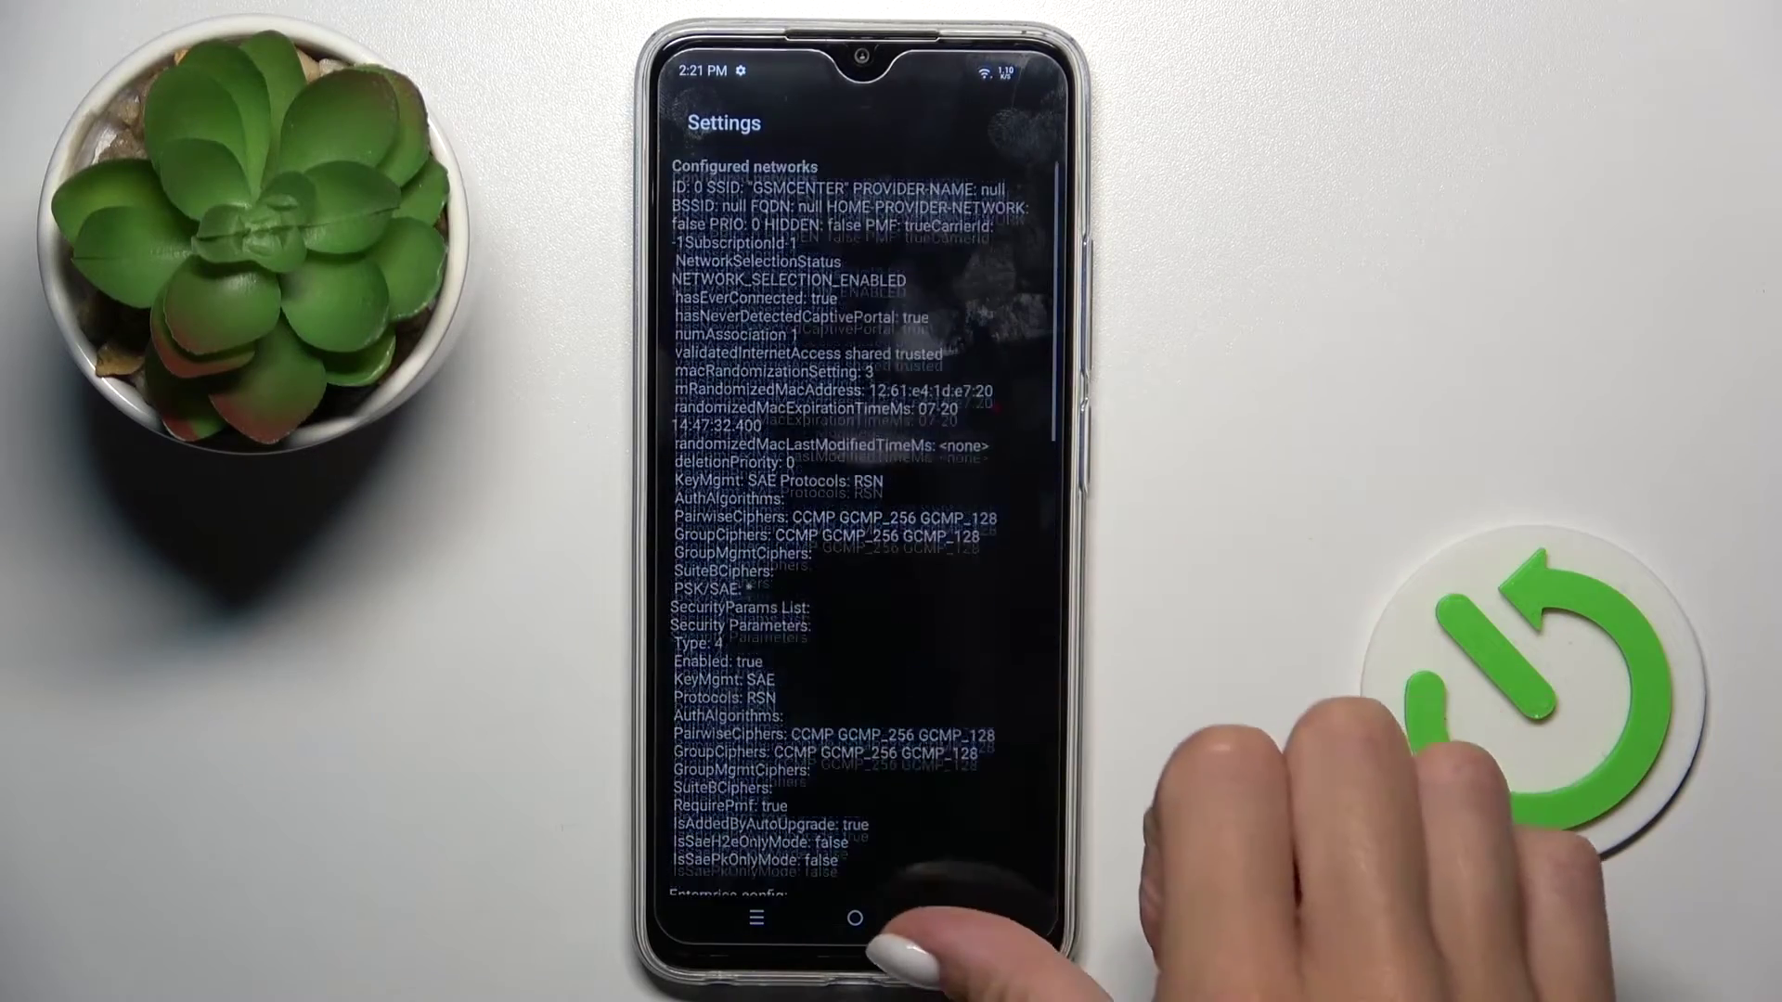
click(953, 918)
In Wi-Fi status, refresh the stats and run the ping test, then back out to the Testing list
click(954, 332)
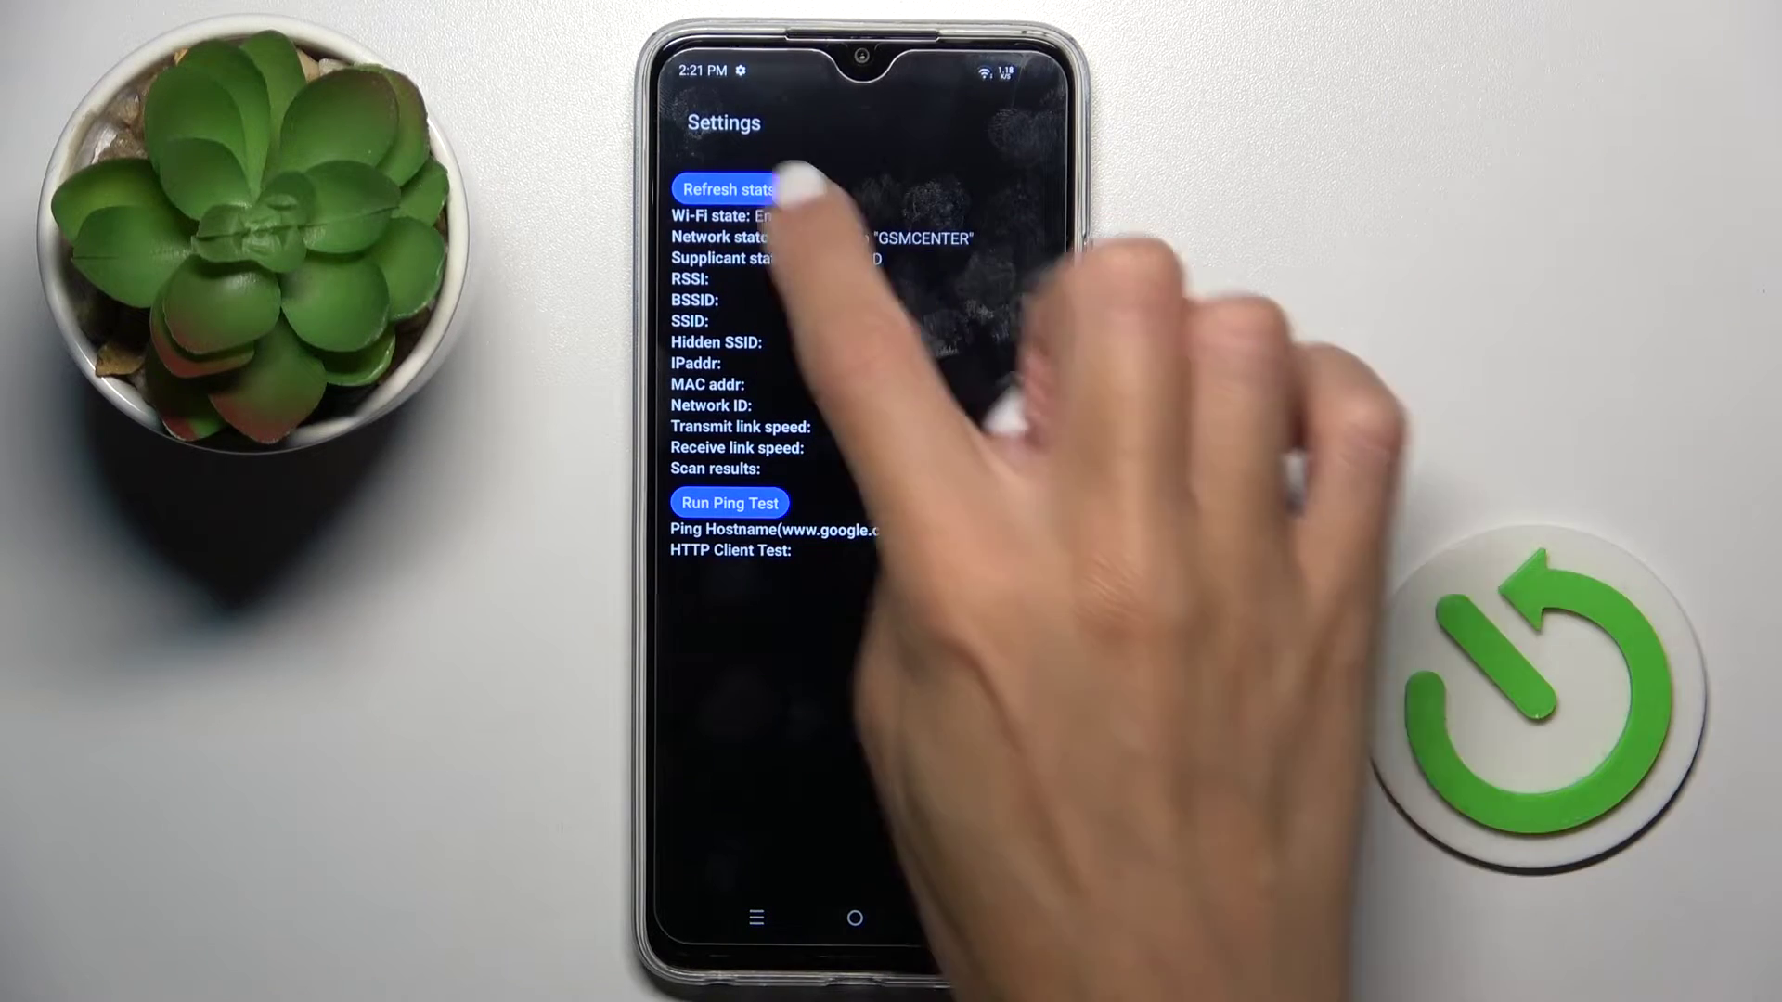
click(773, 188)
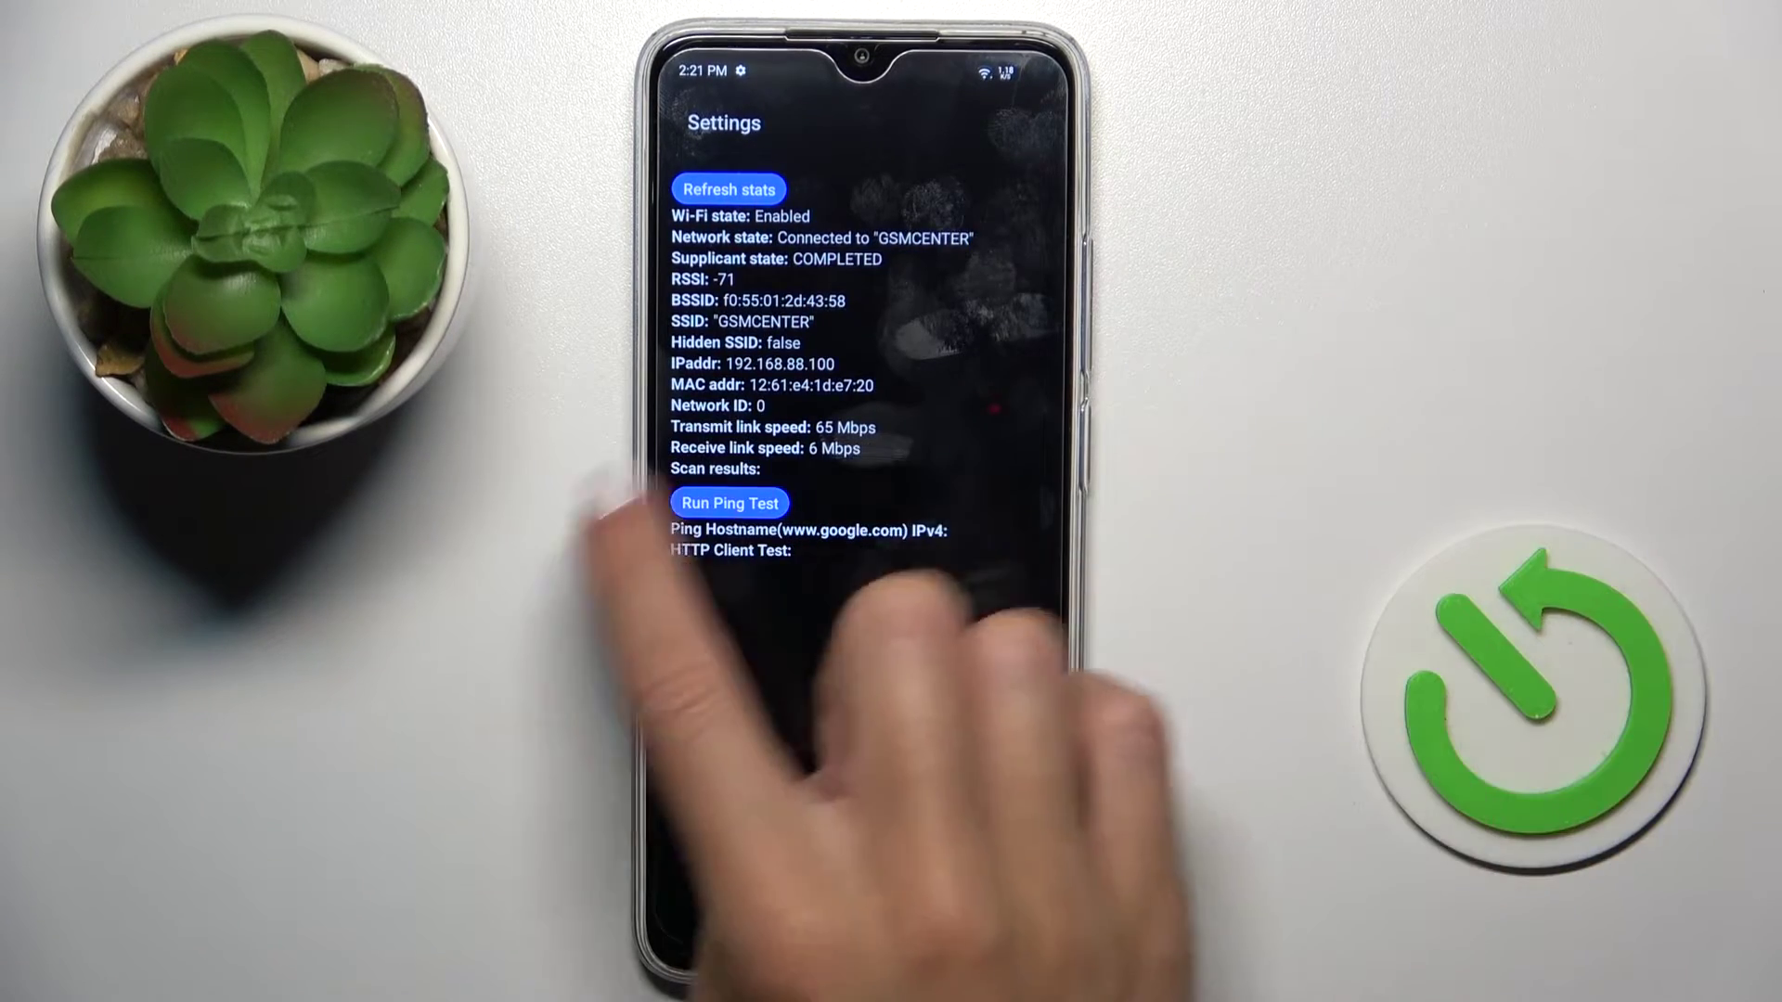
click(730, 503)
click(953, 918)
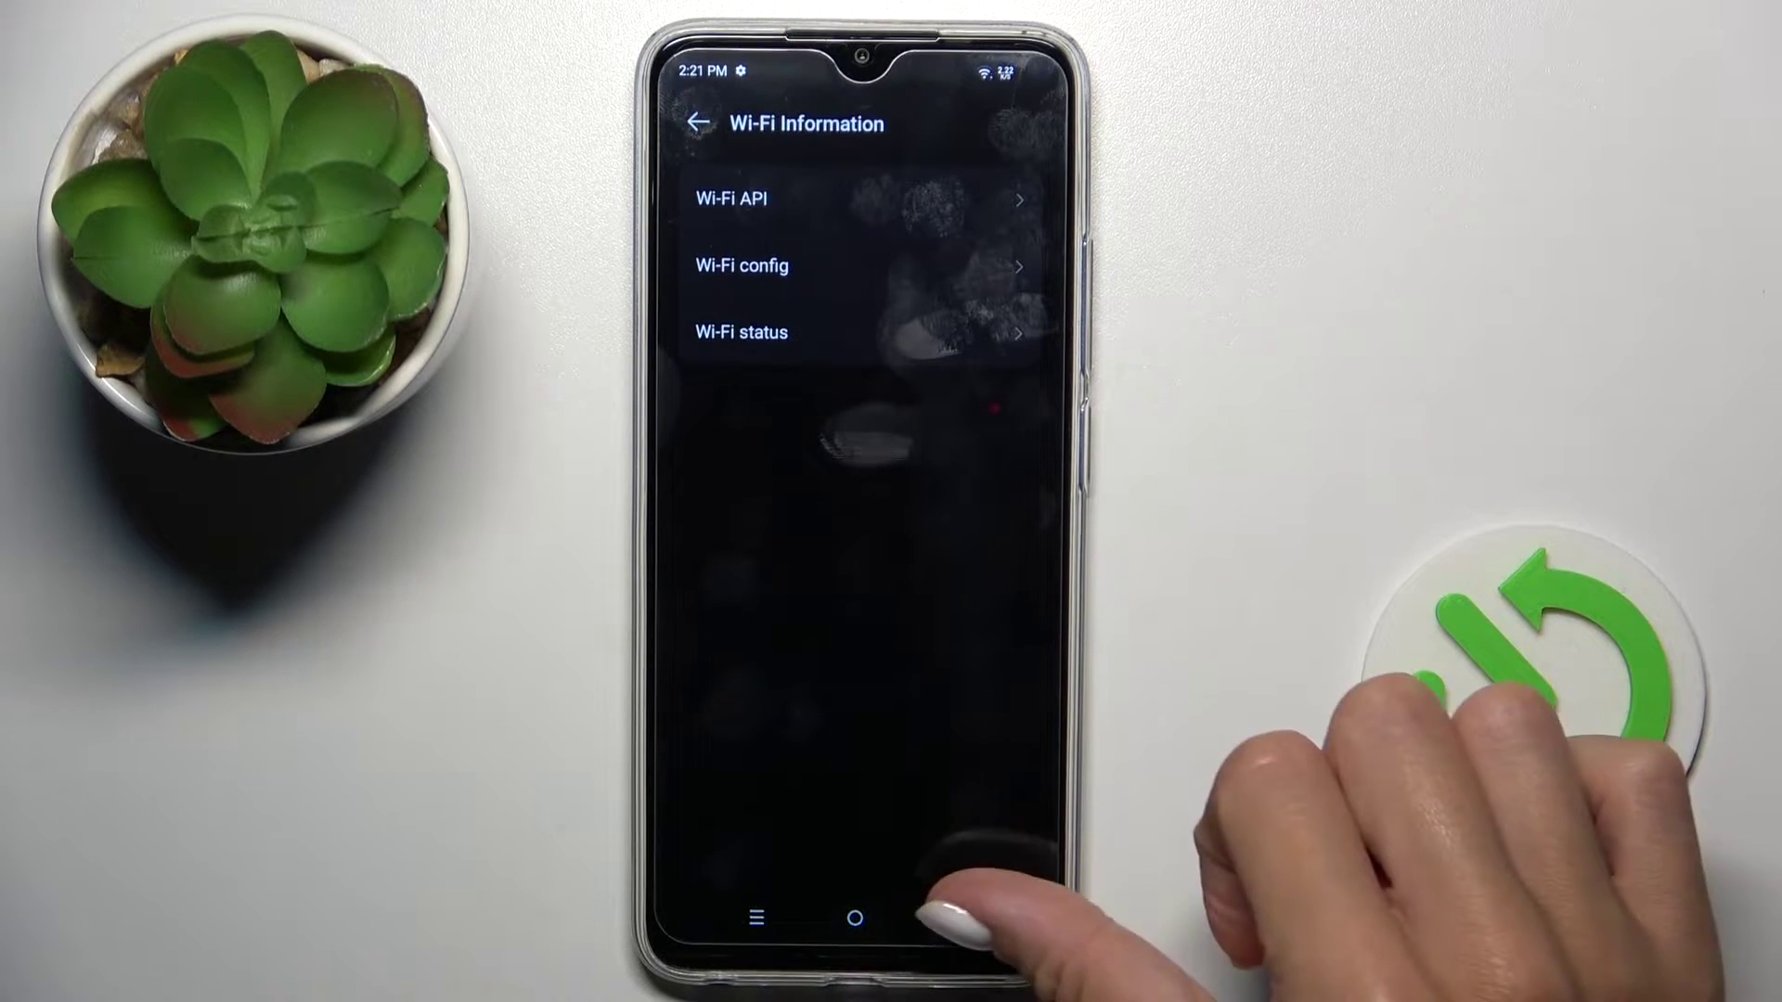
click(952, 919)
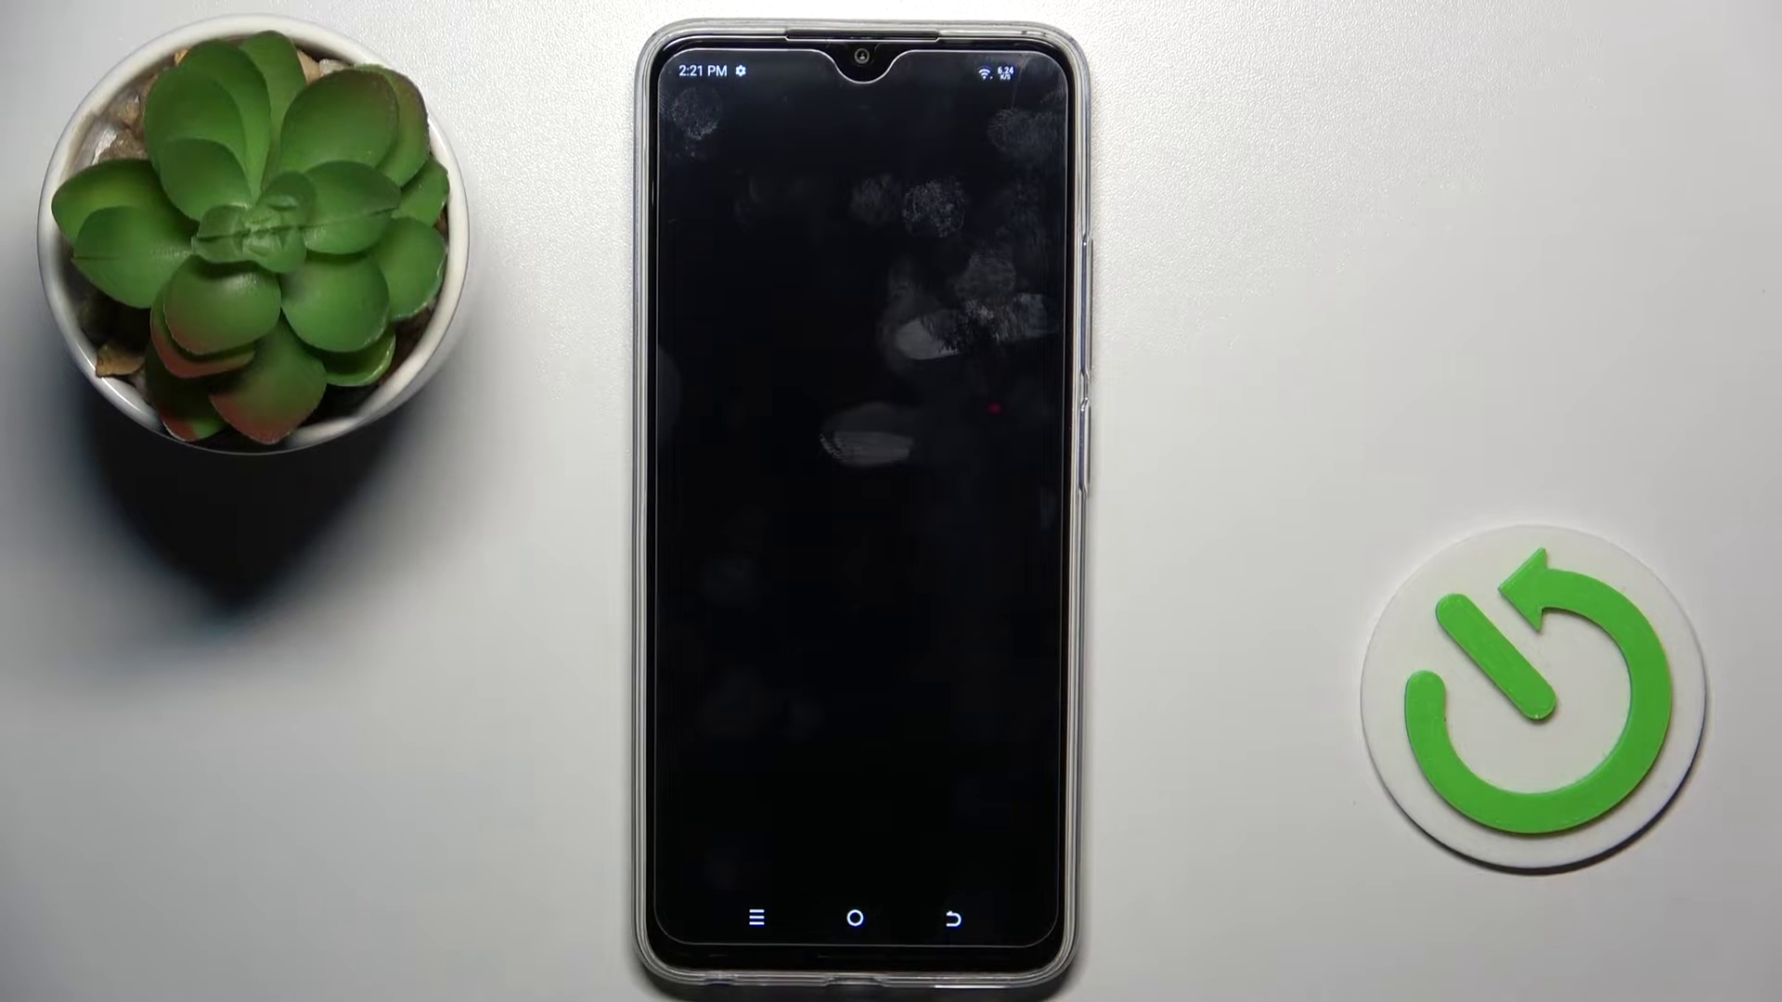
Dial *#*#426#*#* on the keypad to launch FCM Diagnostics showing the connected server
click(729, 702)
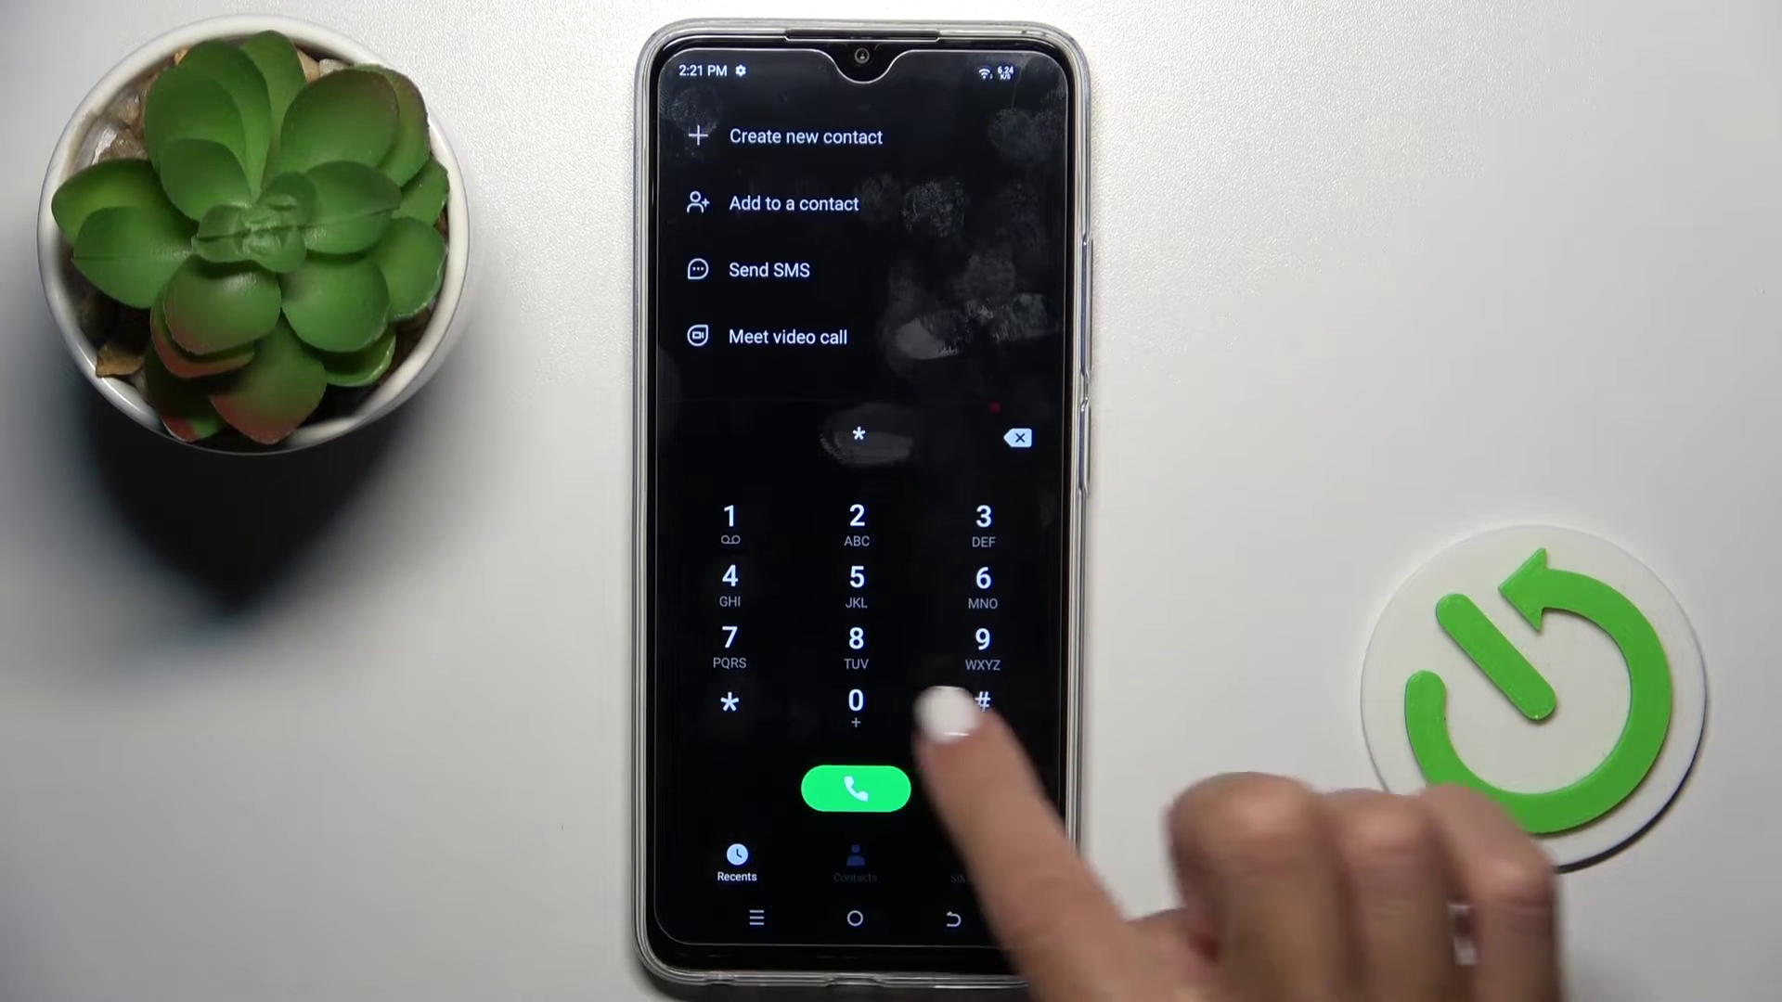
click(981, 703)
click(729, 701)
click(982, 703)
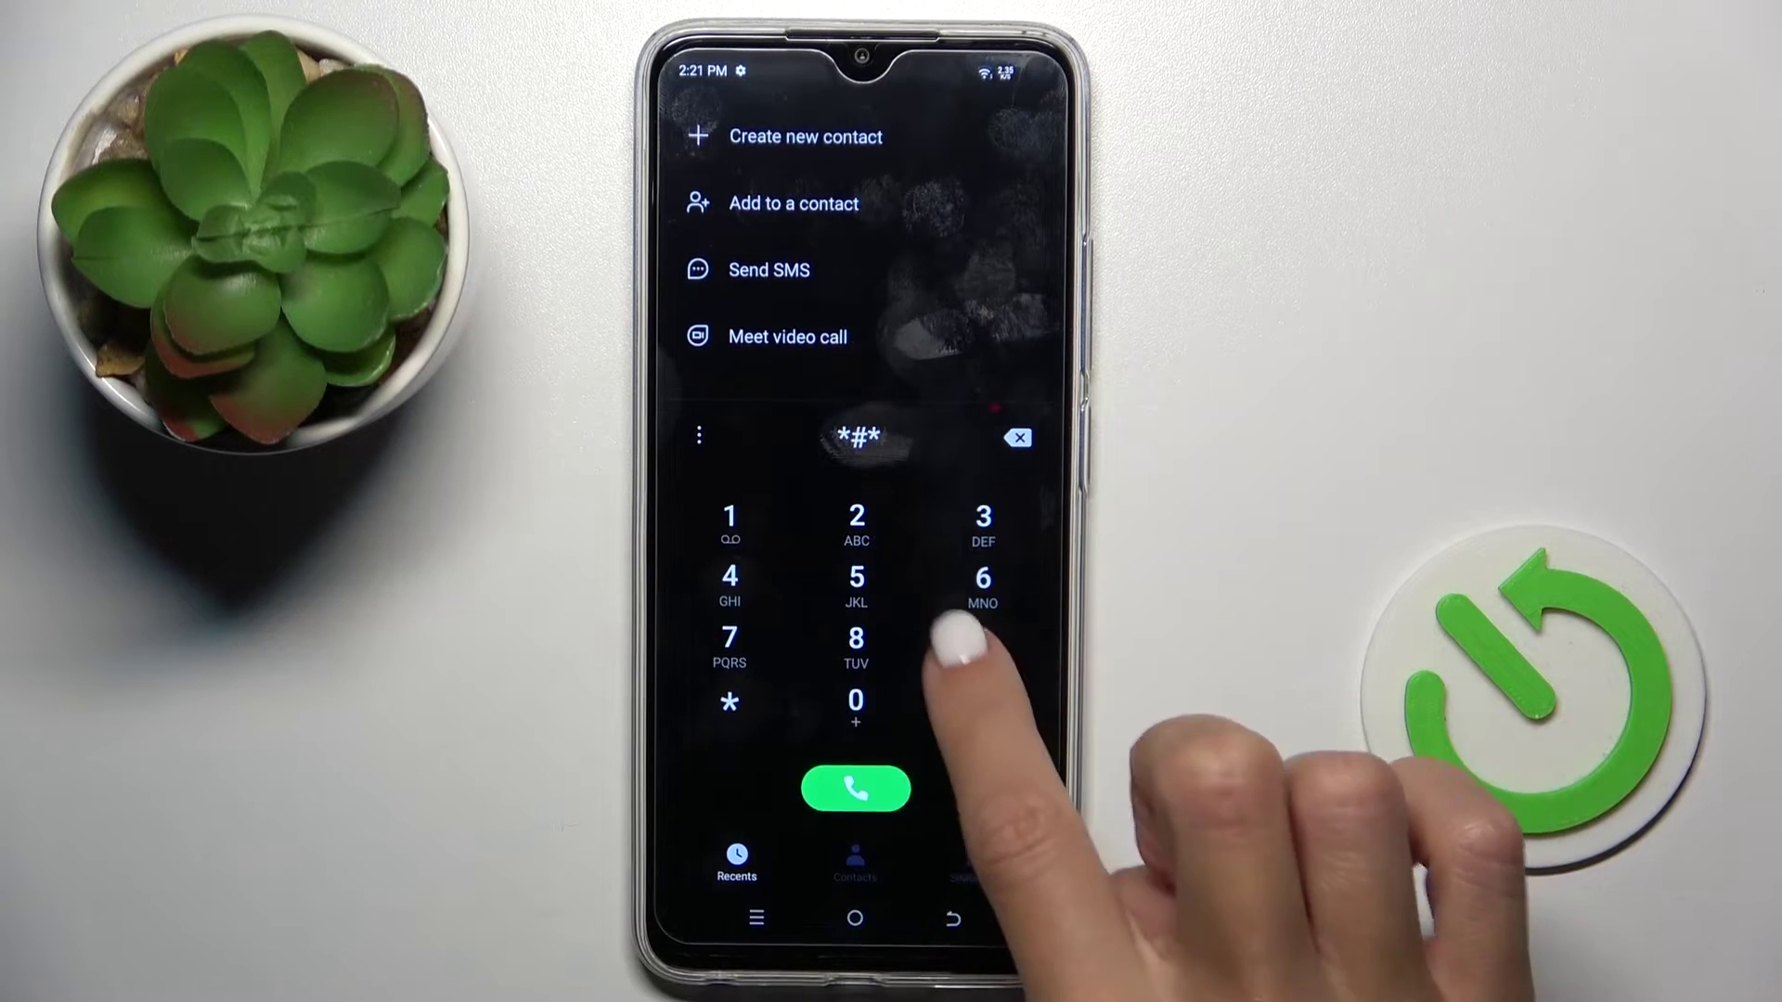
click(729, 577)
click(856, 522)
click(982, 576)
click(982, 703)
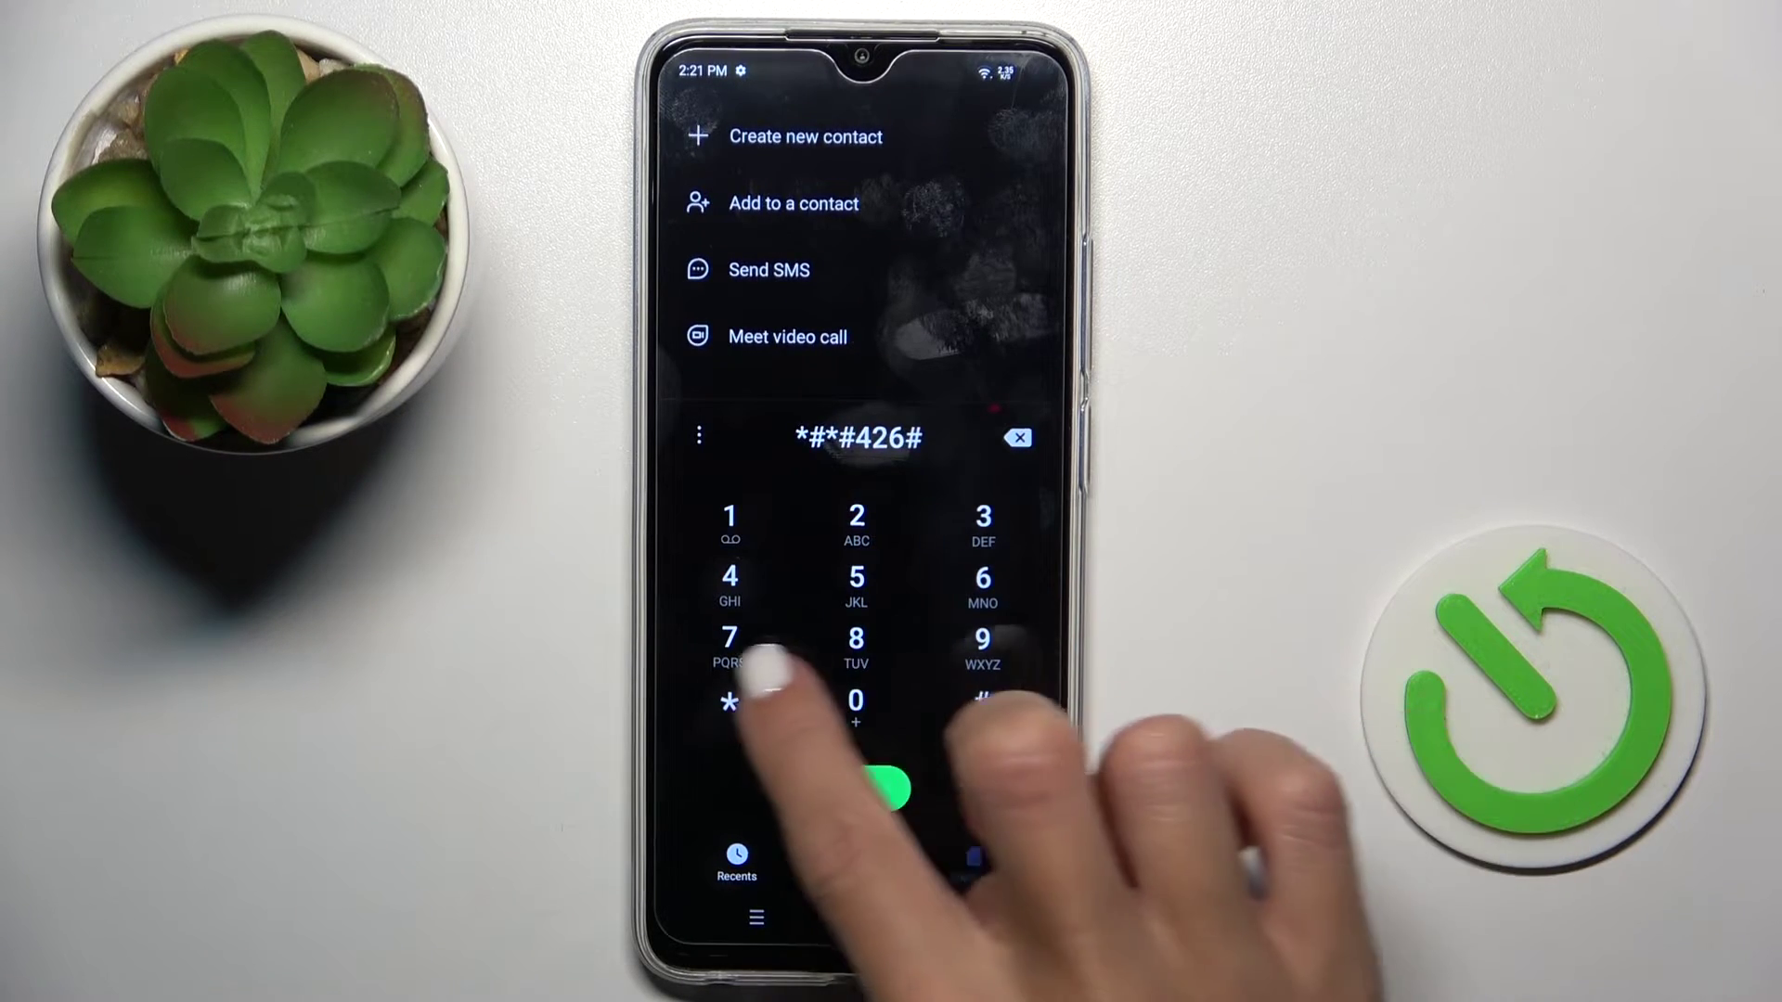
click(729, 702)
click(982, 702)
click(730, 702)
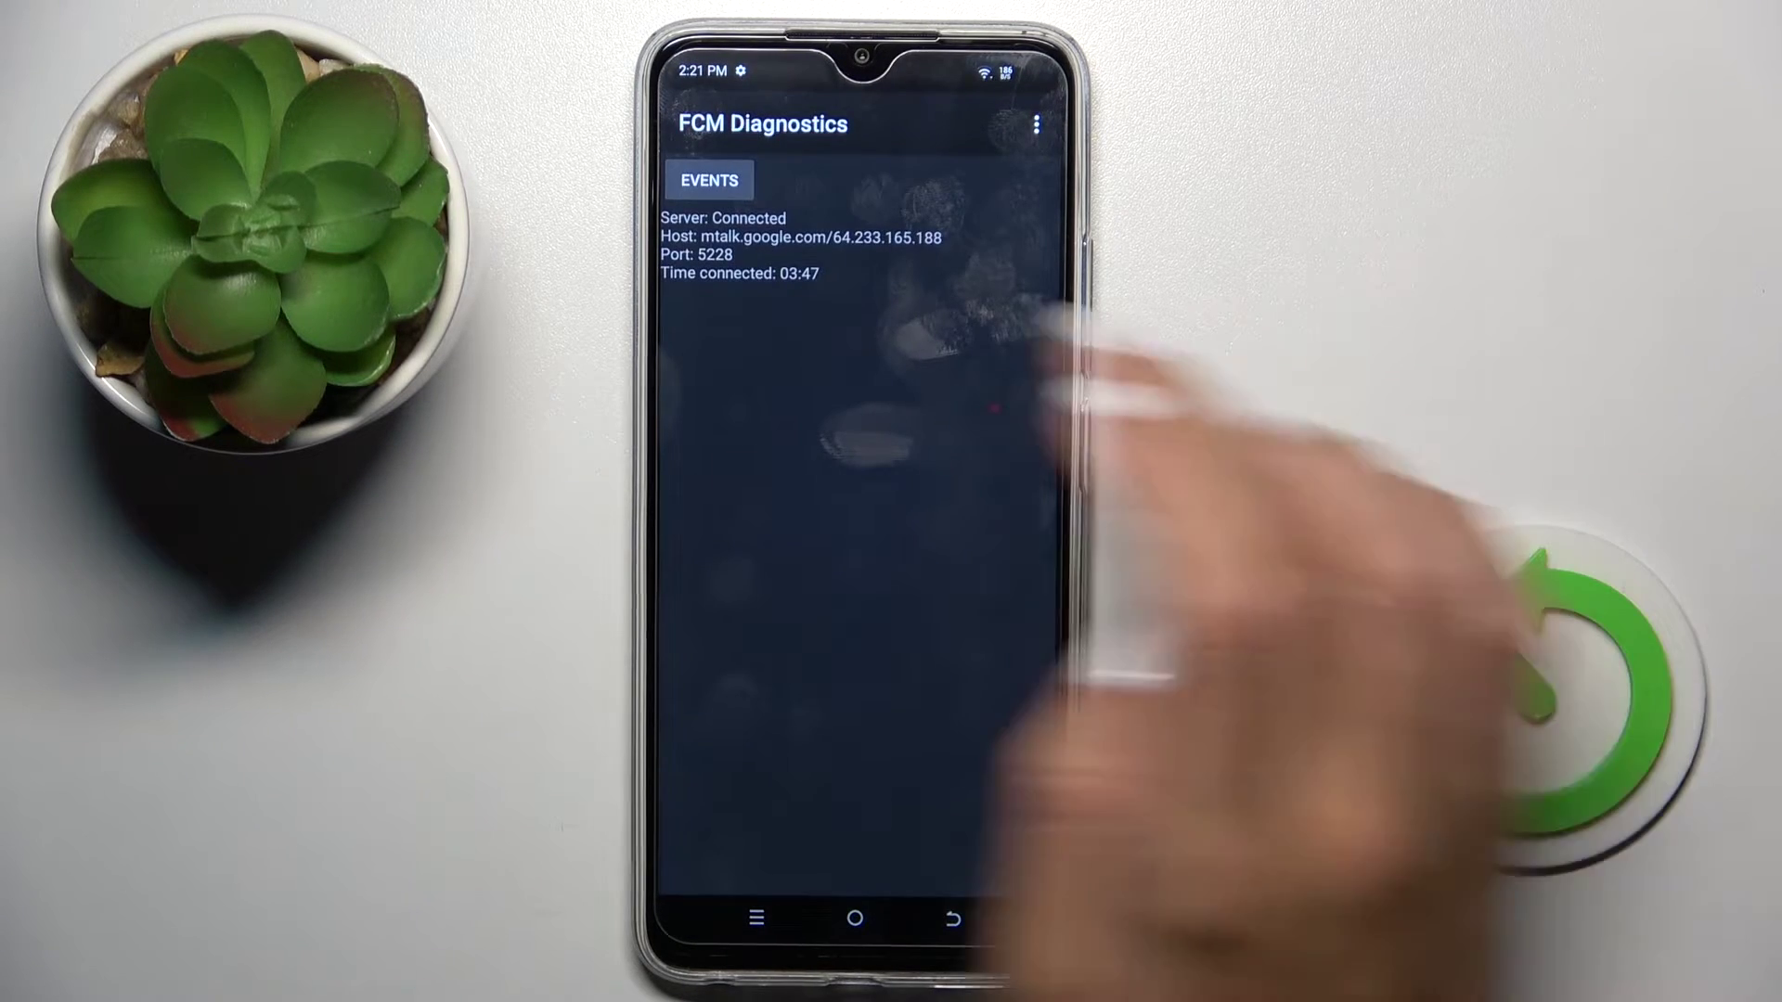
View the FCM event log, enable Advanced view, return to Status, then back out to the dialer
click(708, 180)
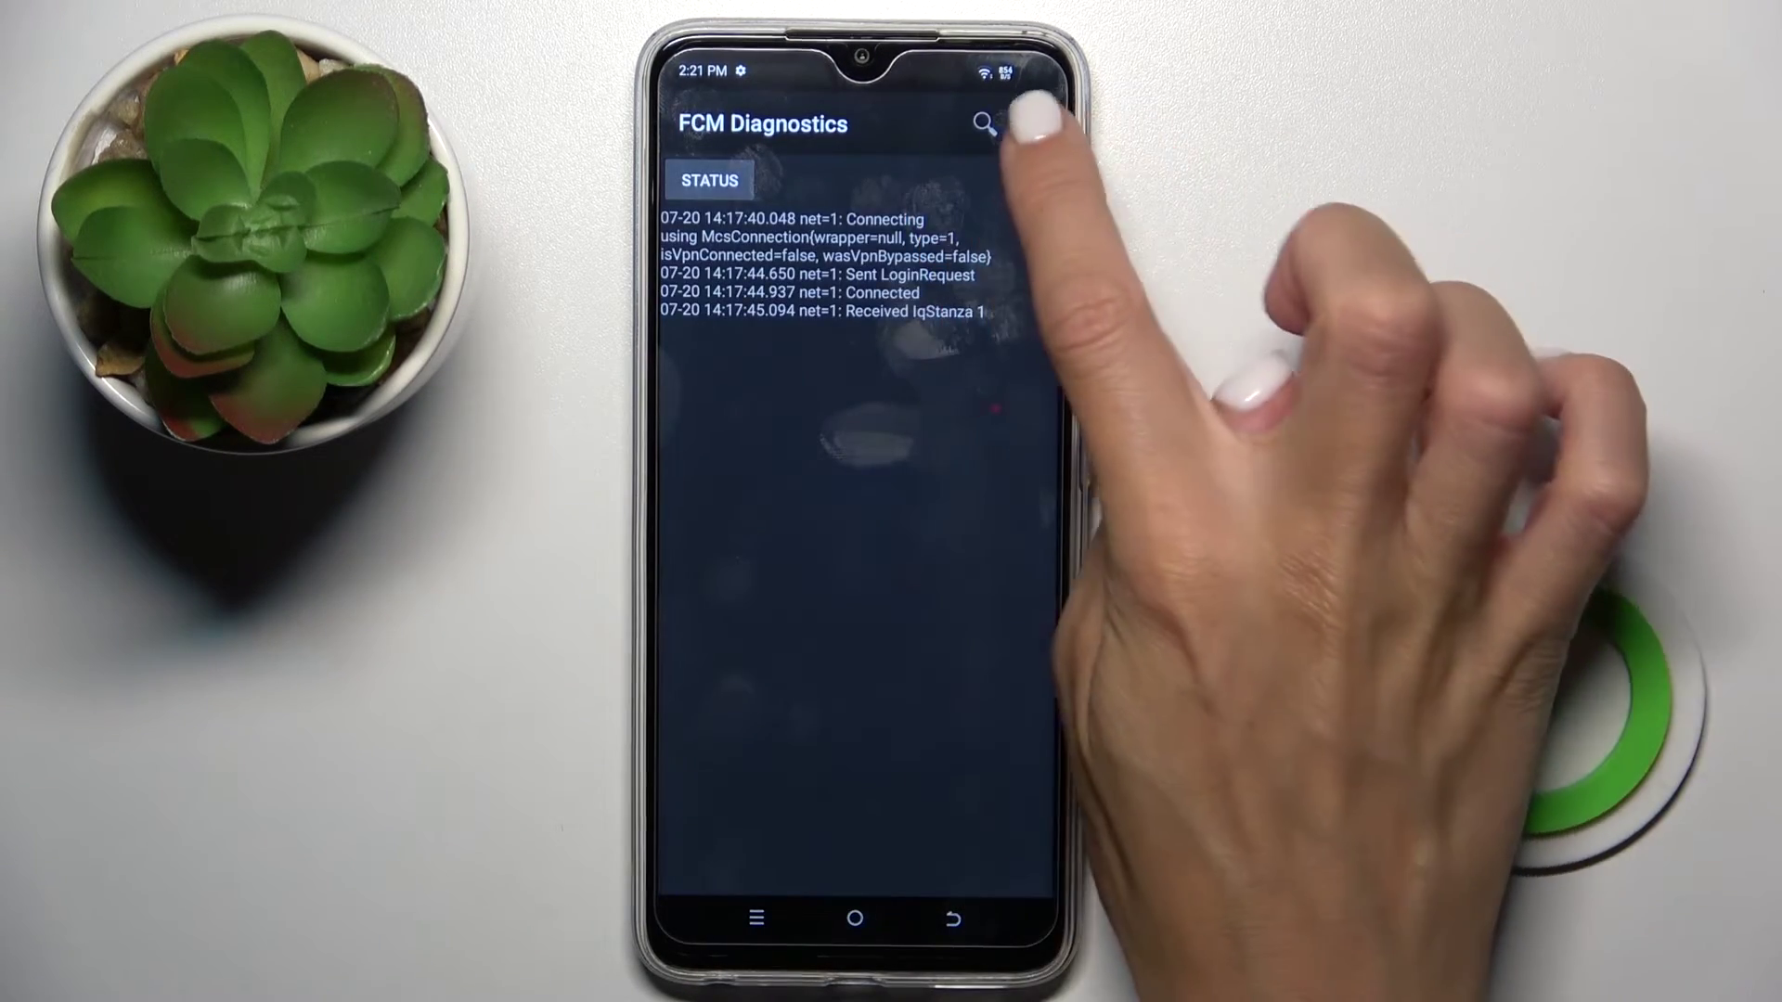
click(1035, 124)
click(1021, 125)
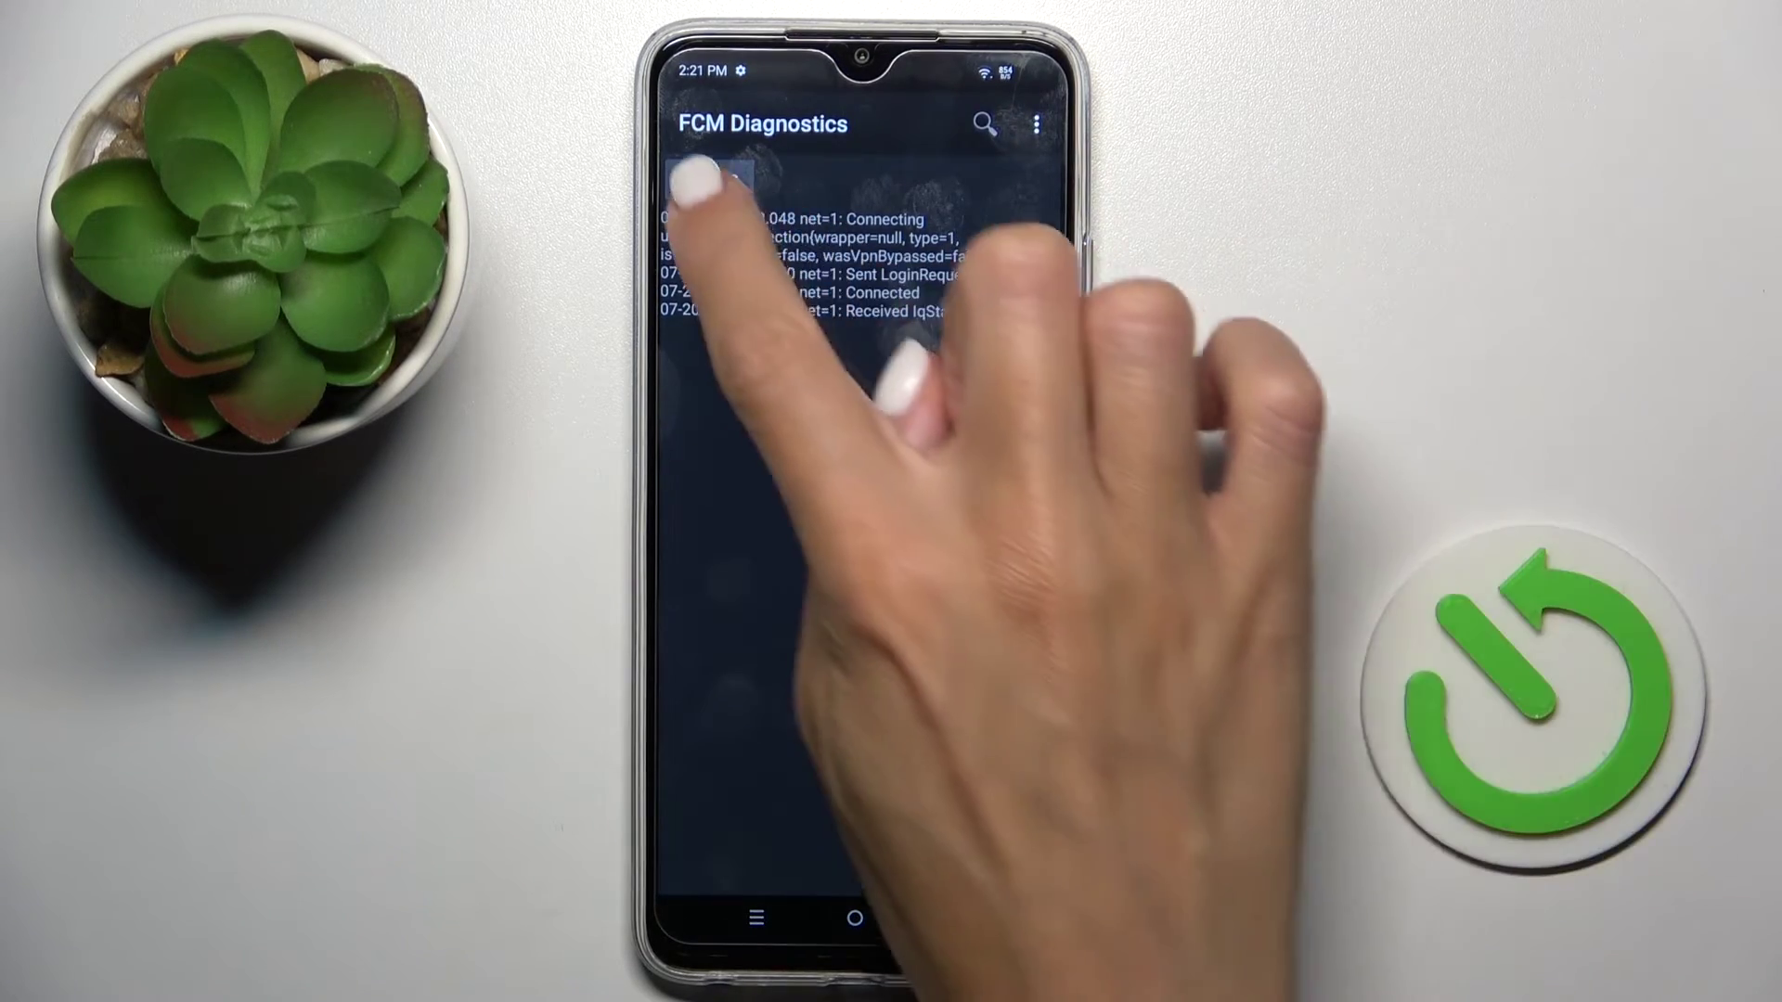
click(709, 180)
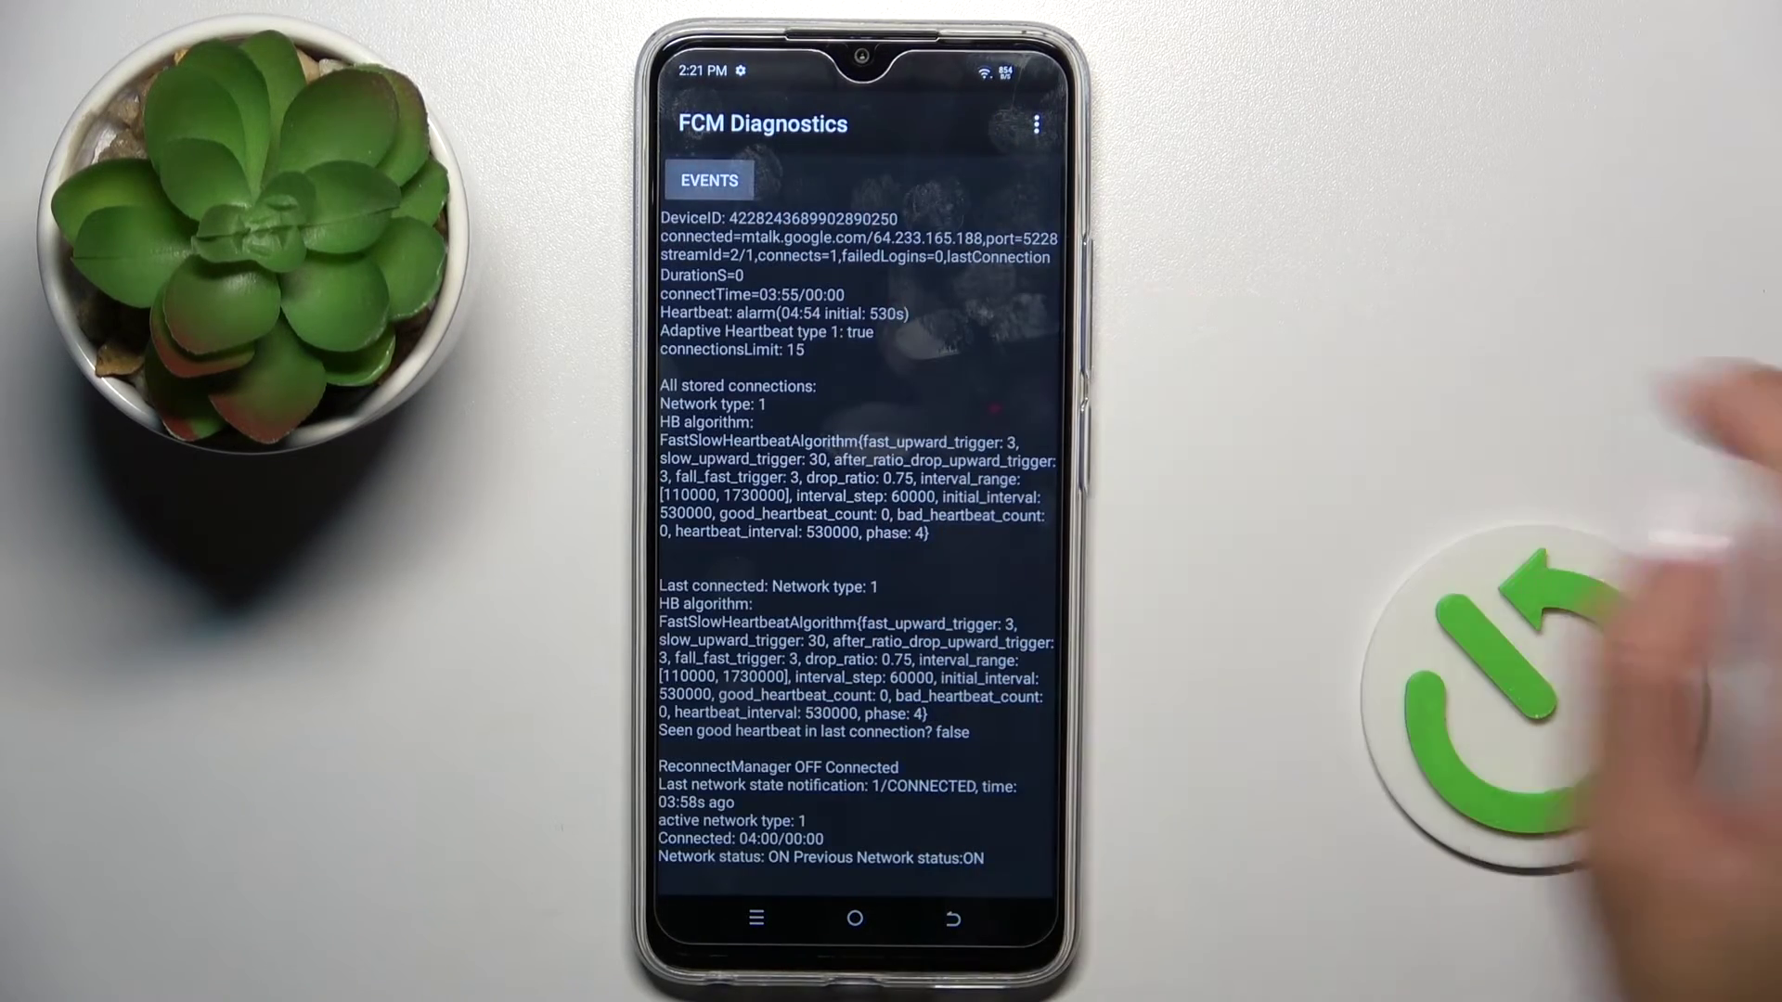
click(952, 919)
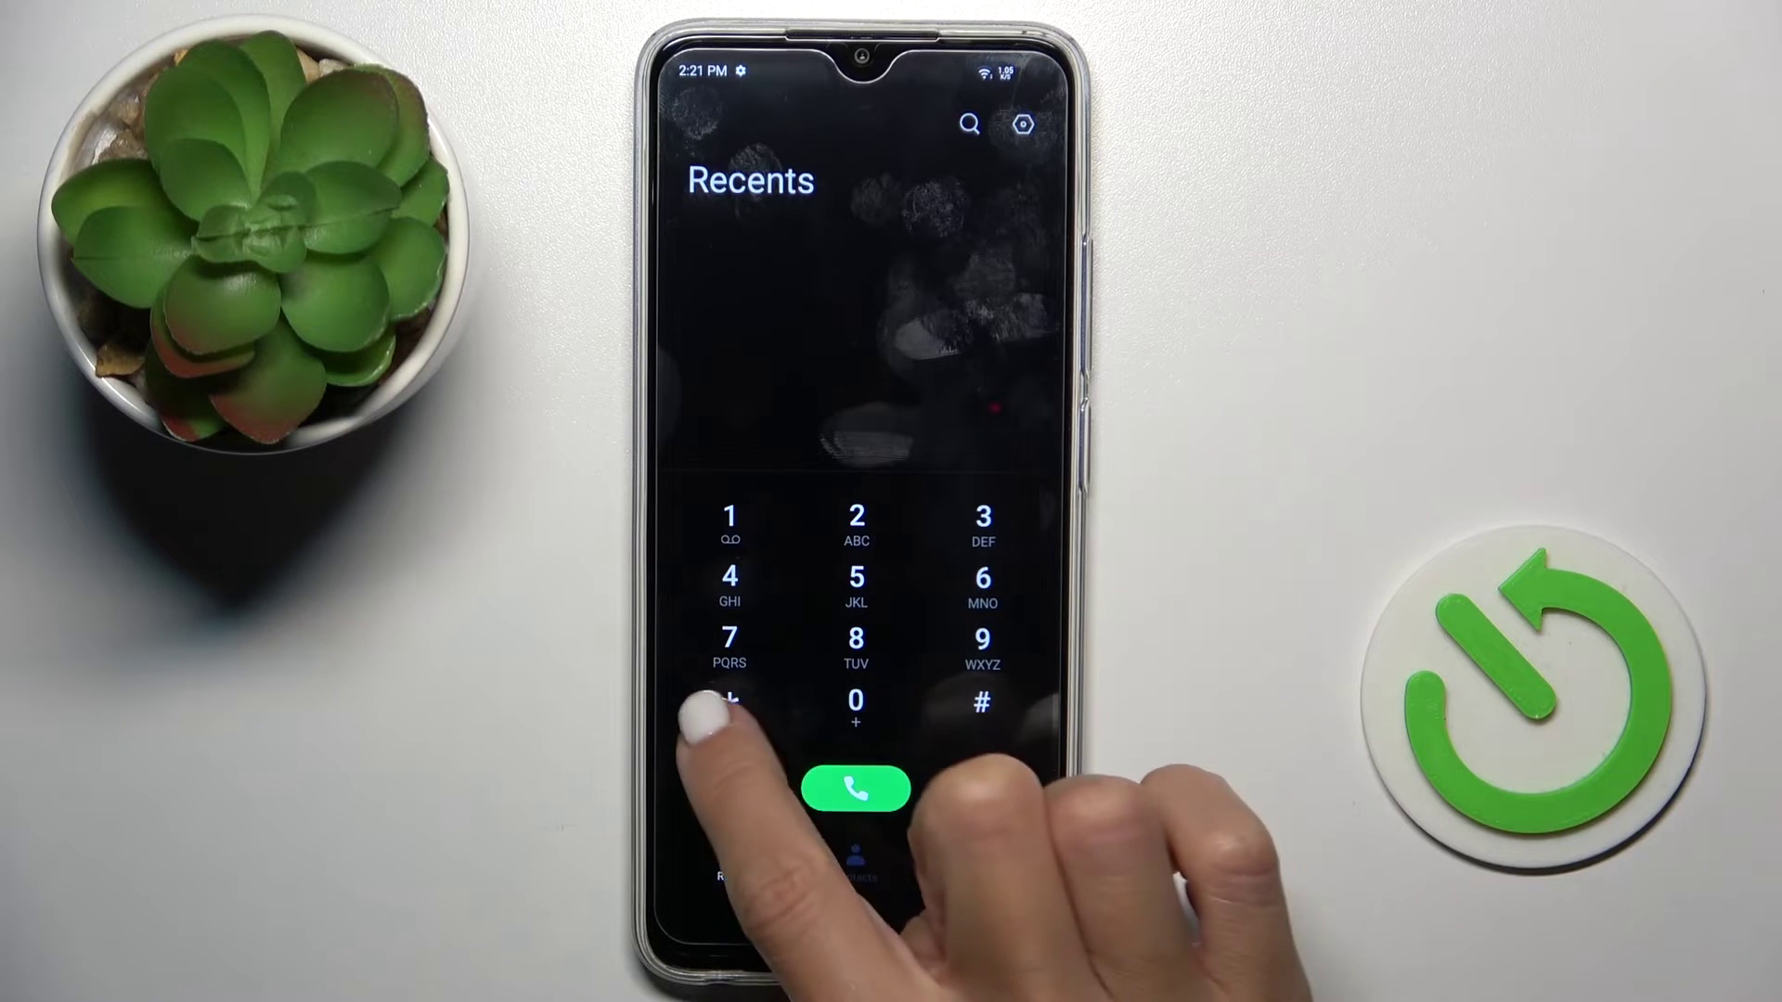
Dial *#*#225#*#* to show Calendar info with PC Sync at 0 events, then return to the keypad
click(728, 702)
click(981, 703)
click(728, 704)
click(982, 702)
click(857, 522)
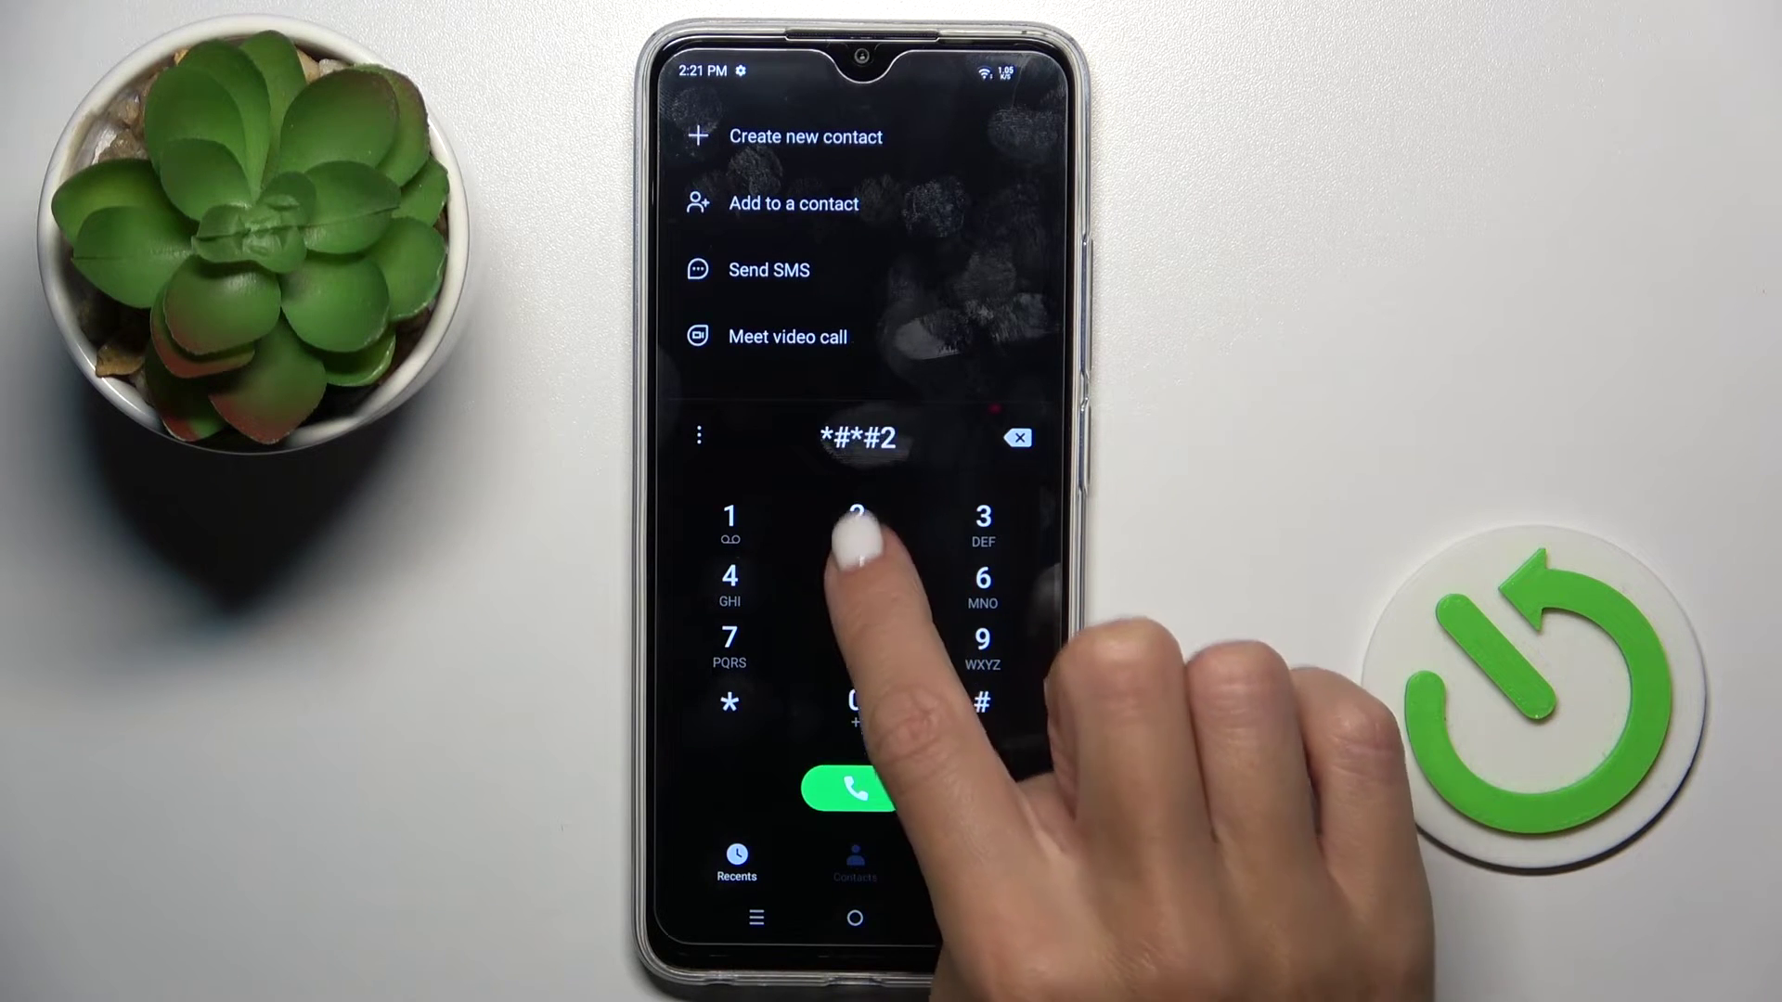
click(857, 584)
click(982, 702)
click(728, 703)
click(982, 702)
click(728, 704)
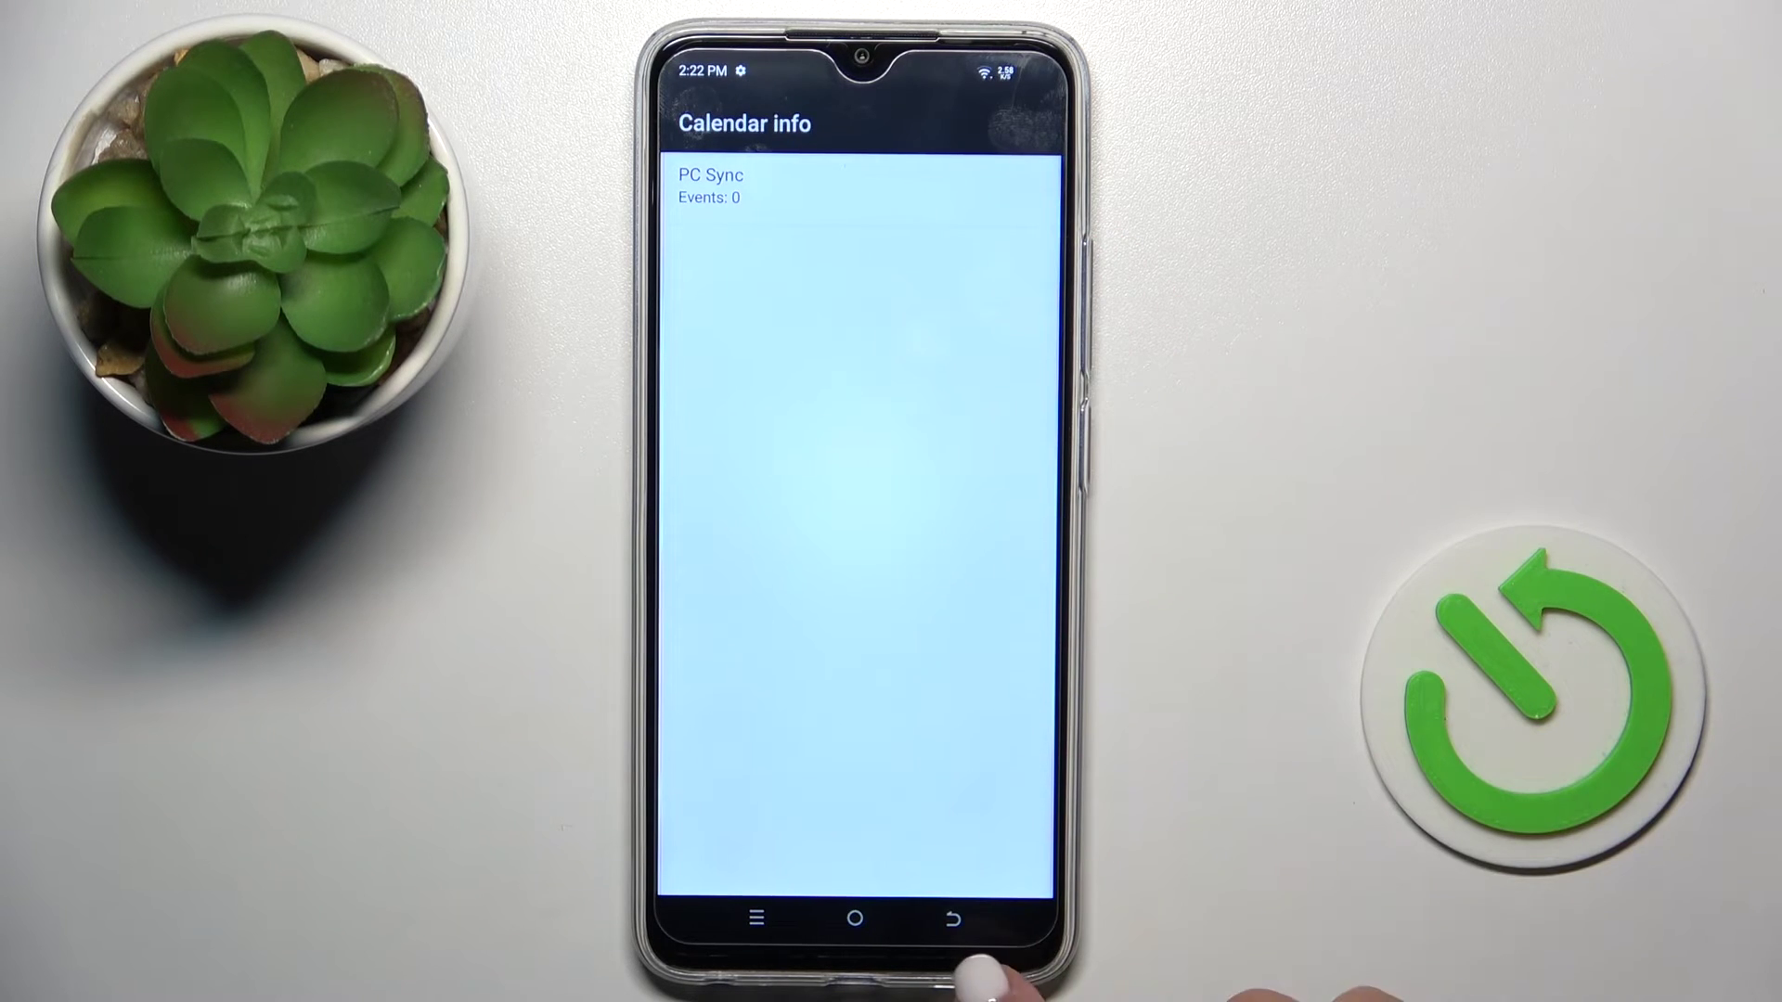
click(952, 919)
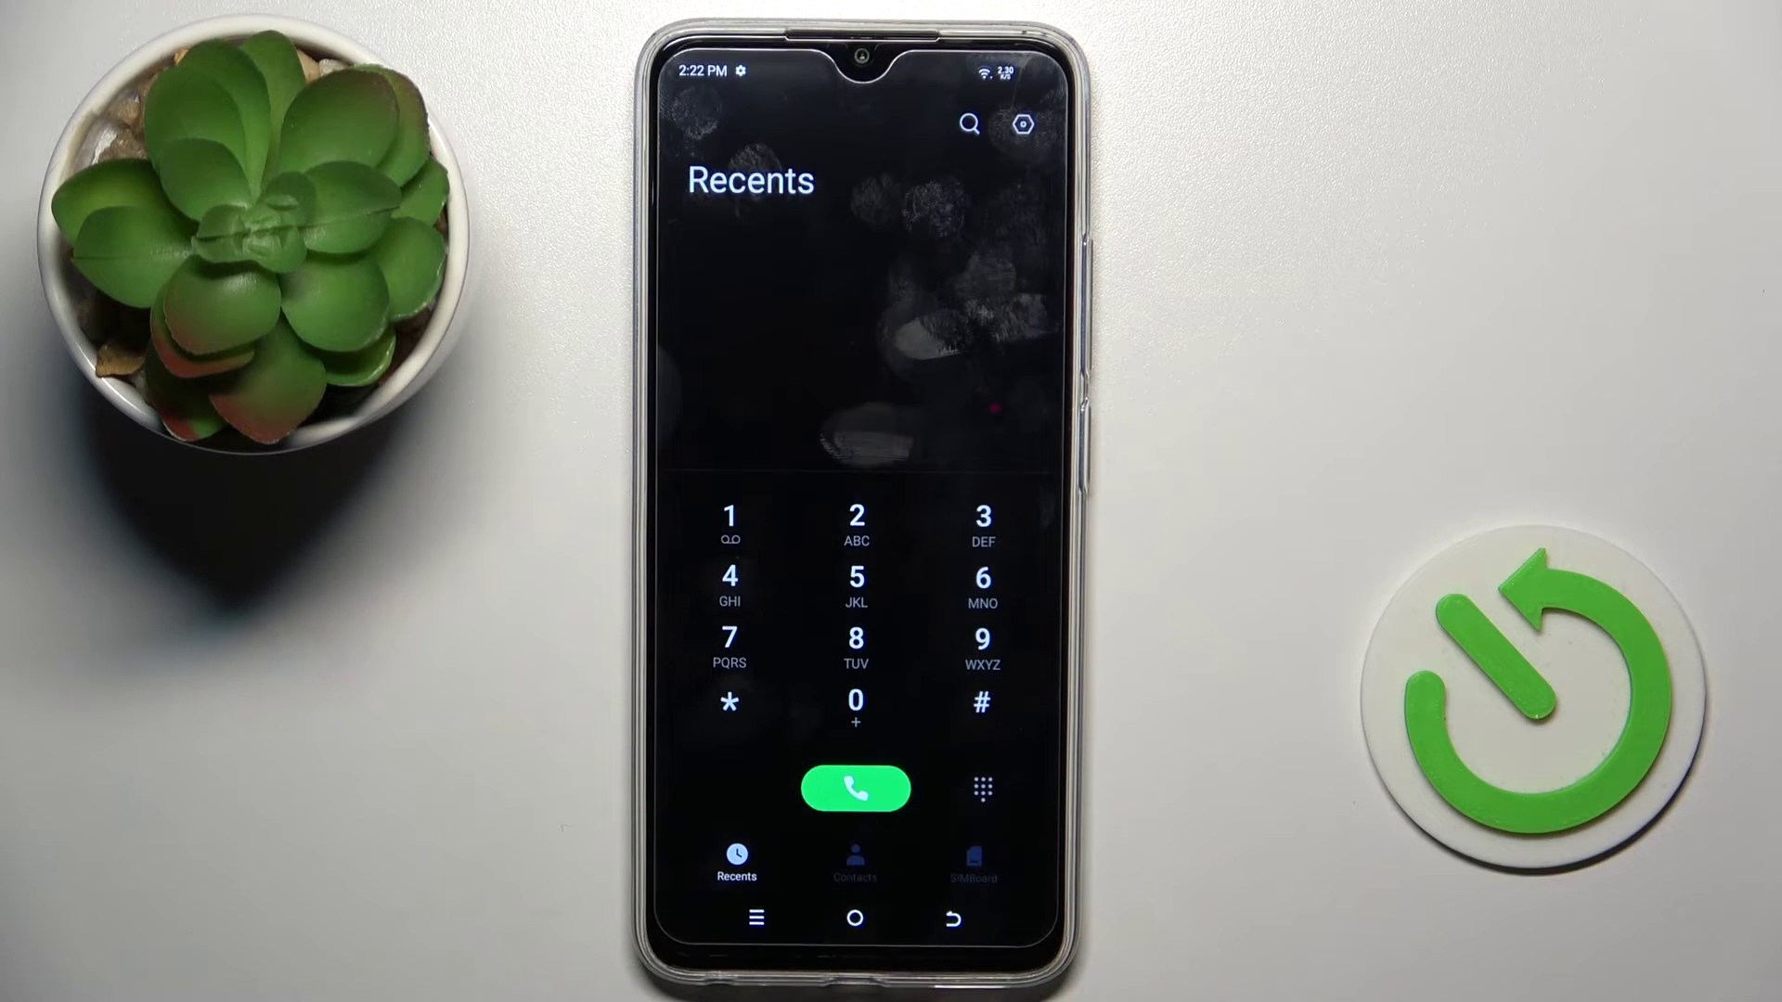
Dial *#06# to show both IMEIs and the serial number, then dismiss it and go home
click(728, 703)
click(982, 704)
click(857, 700)
click(982, 578)
click(981, 703)
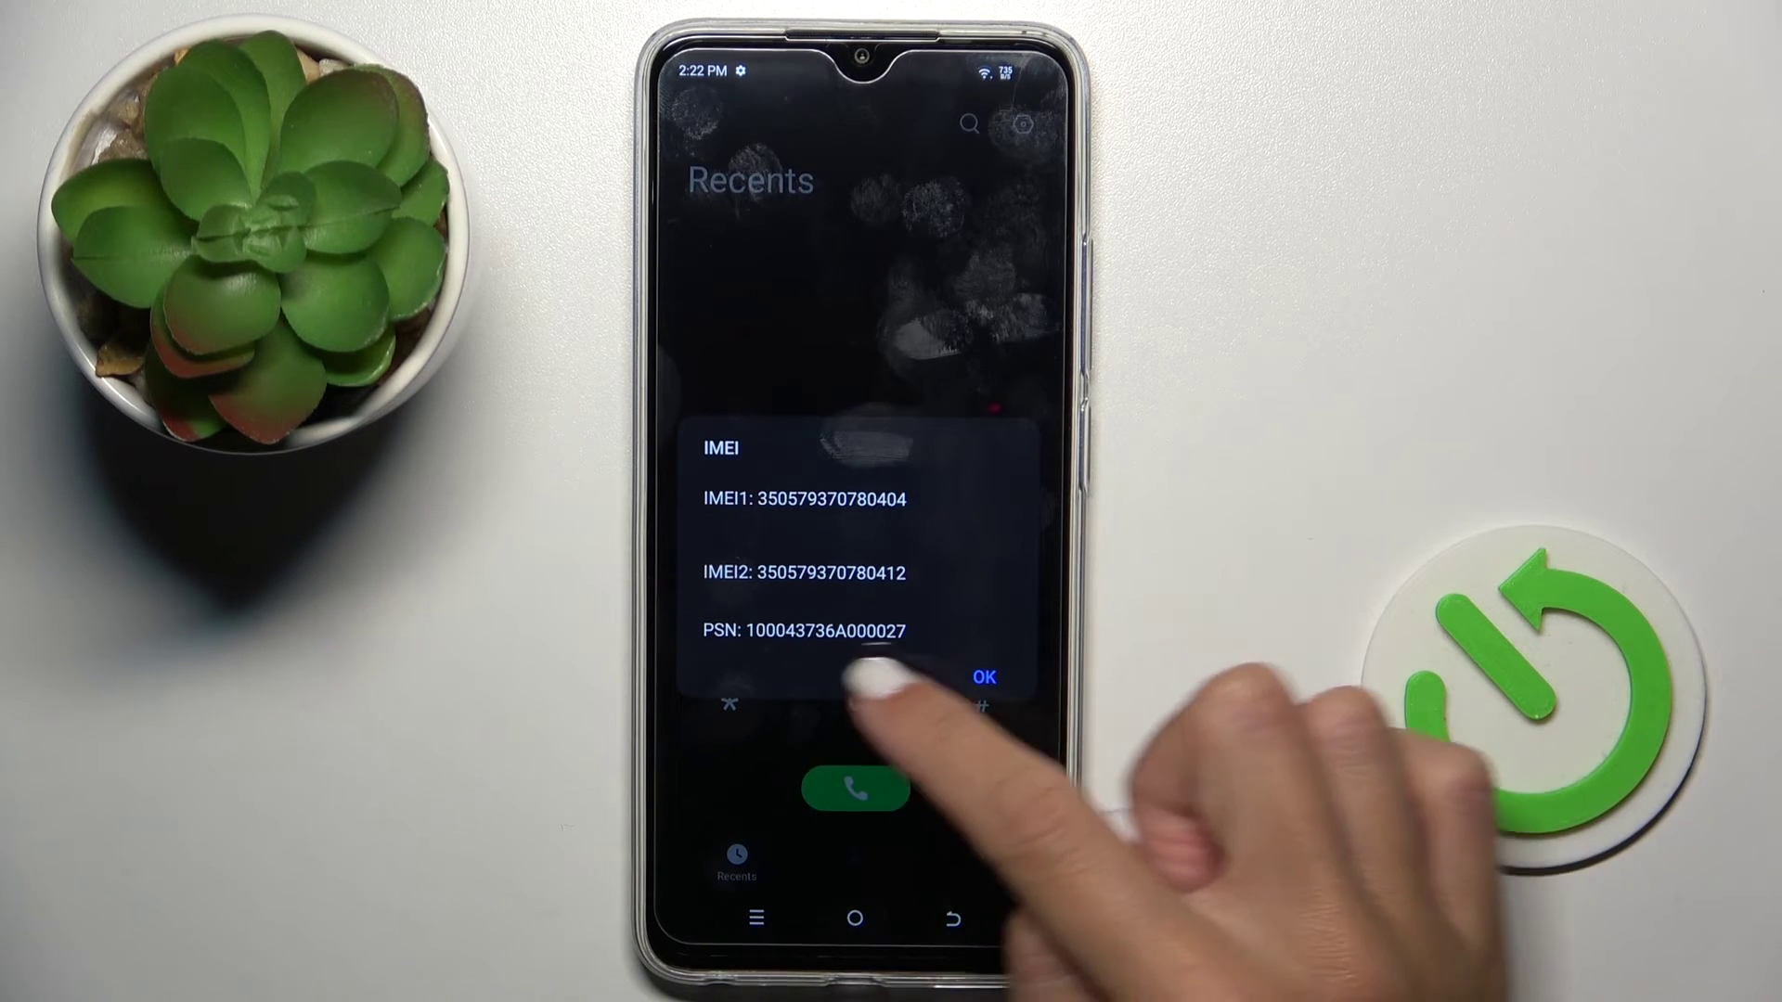
click(855, 919)
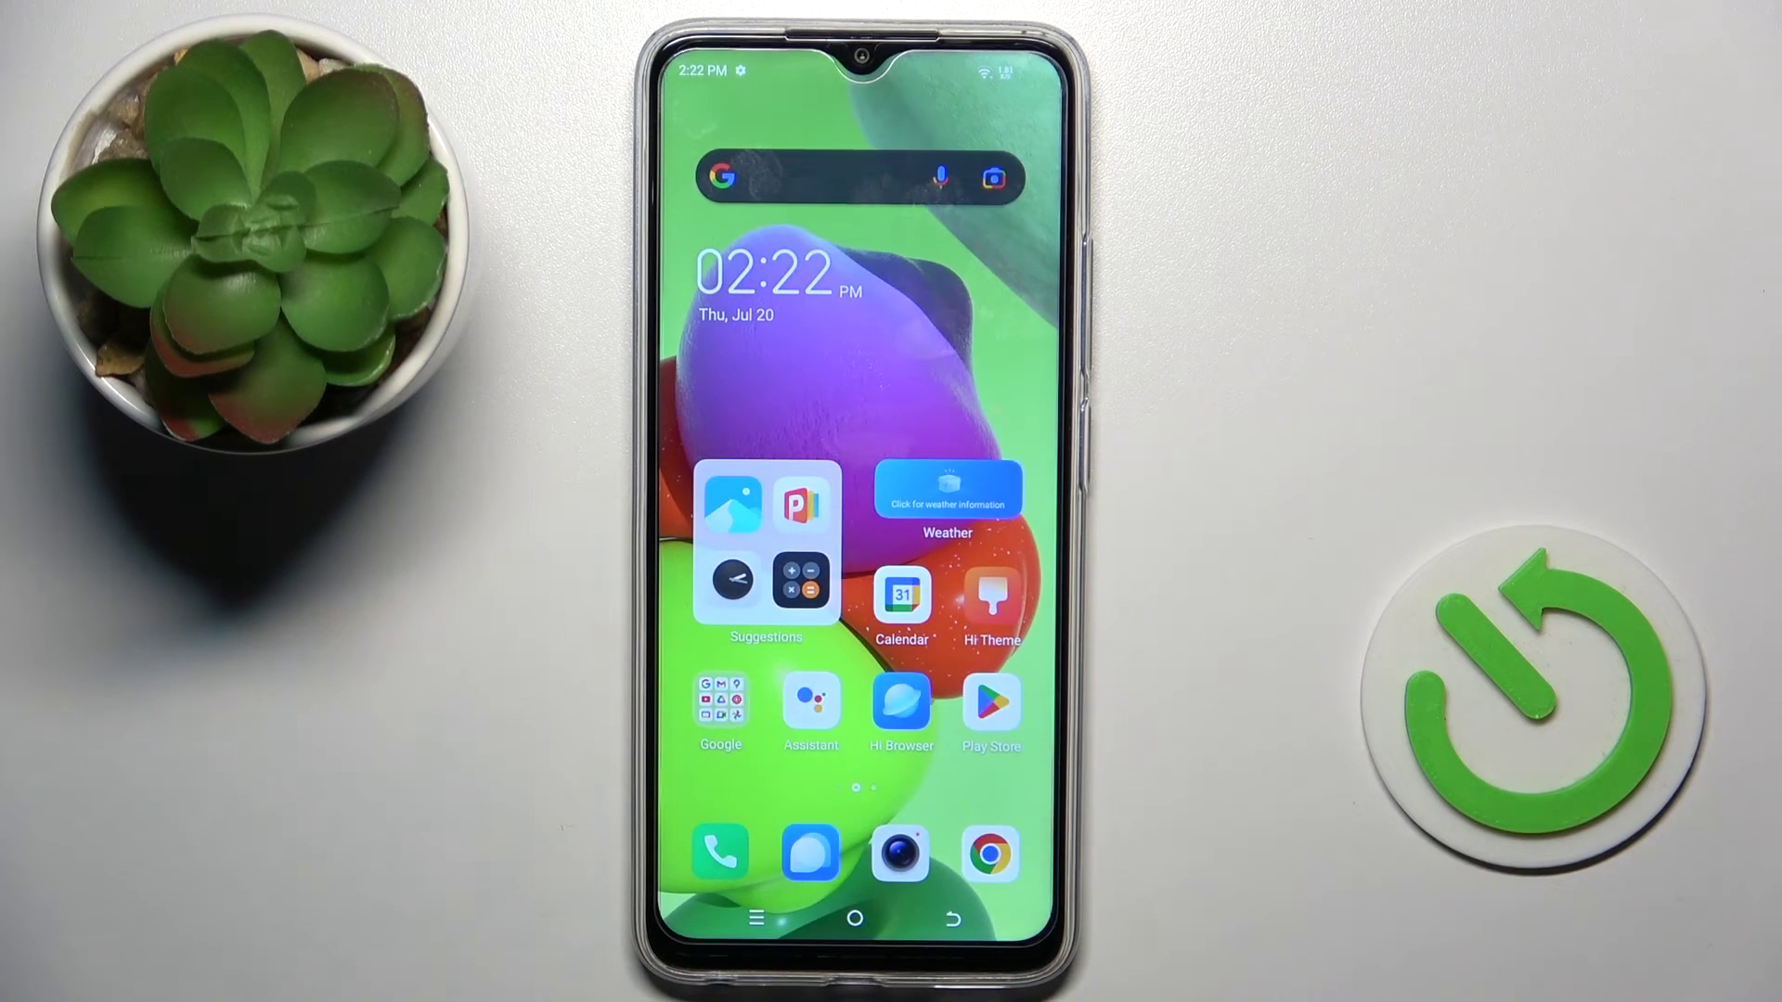